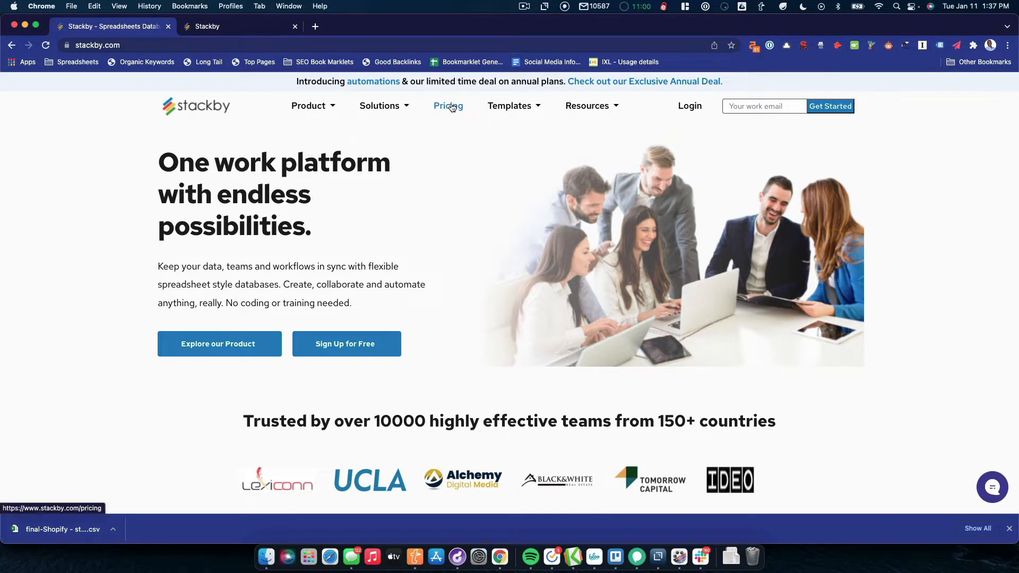
# - Open the Stackby pricing page, dismiss the limited-time offer pop-up and review the monthly USD plans
pyautogui.click(451, 107)
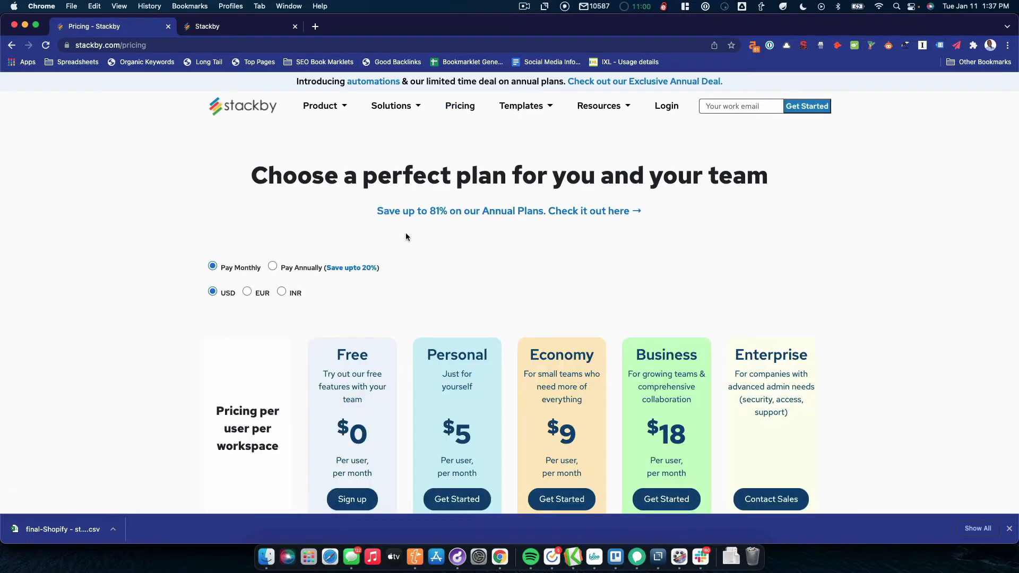
pyautogui.scroll(-3, 407, 234)
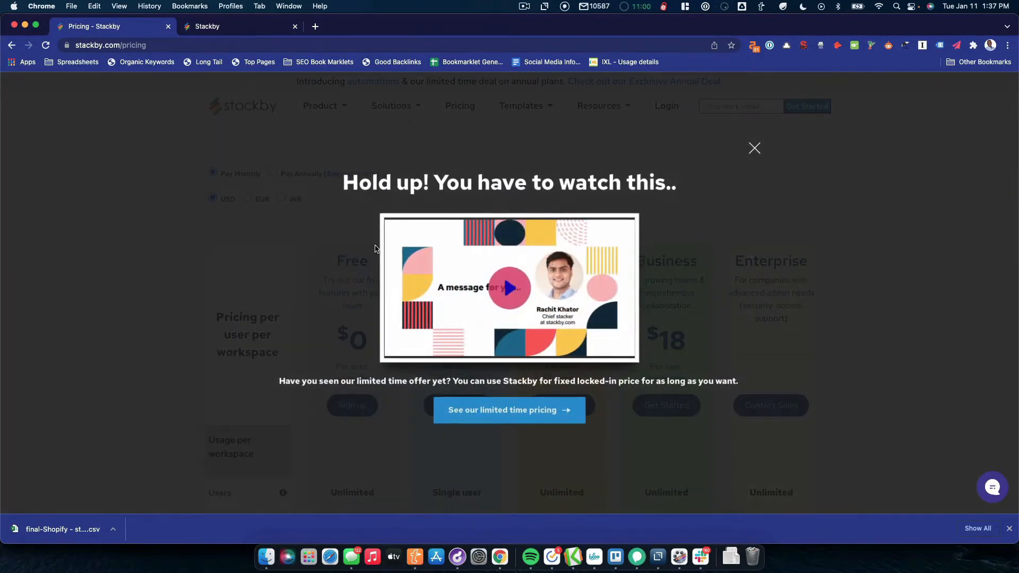
pyautogui.click(754, 149)
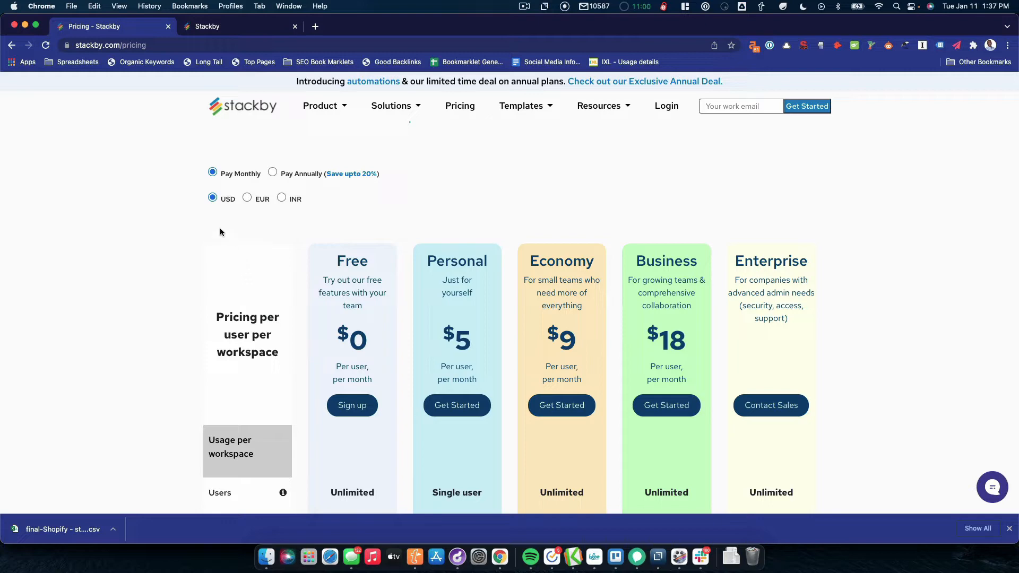
# - In the Stack For Video Demo, expand the "best drum machine for live performance" record and view its When To Work On This Keyword options
pyautogui.click(200, 33)
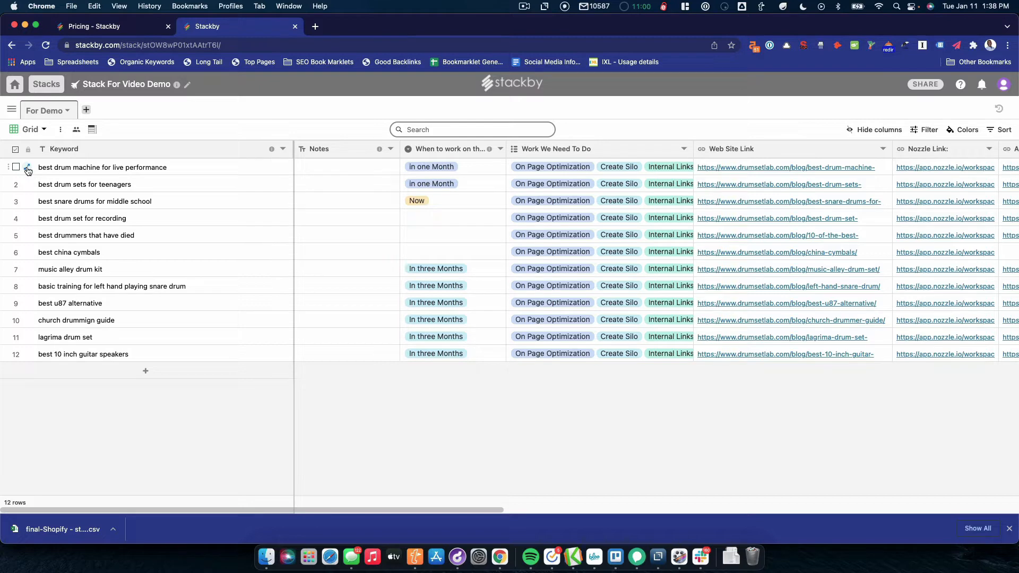
pyautogui.click(27, 168)
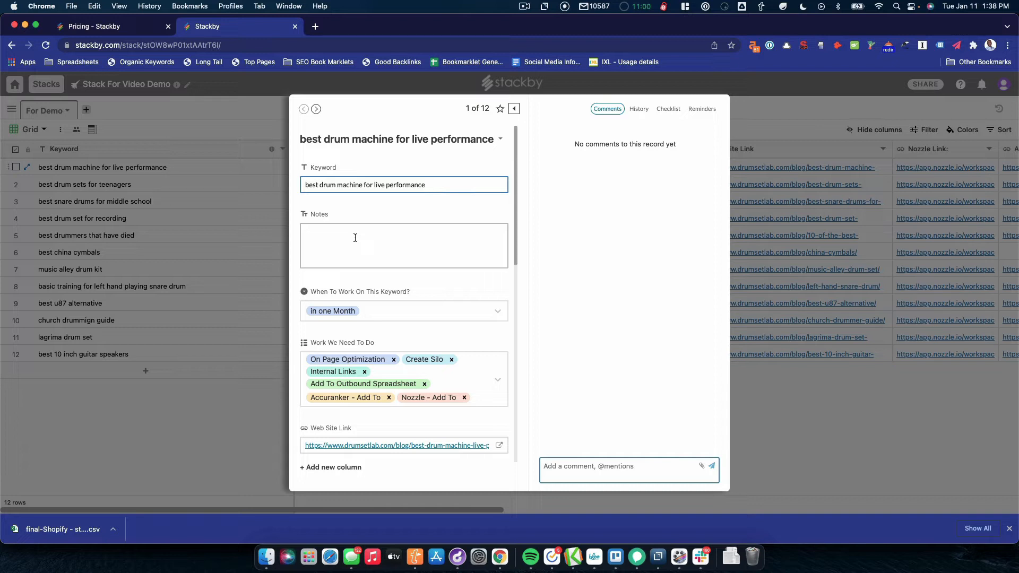
pyautogui.scroll(-3, 355, 237)
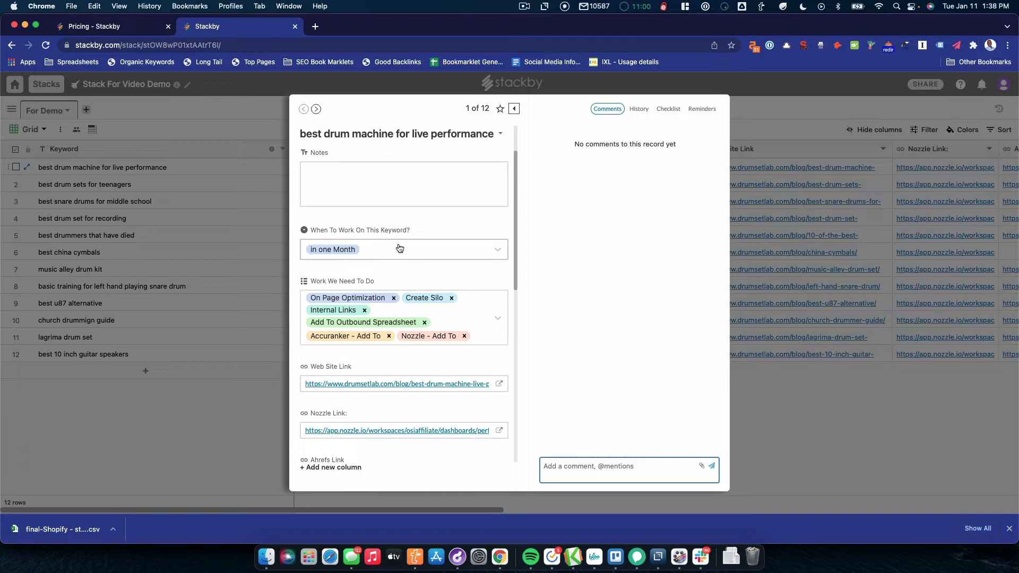
pyautogui.click(495, 252)
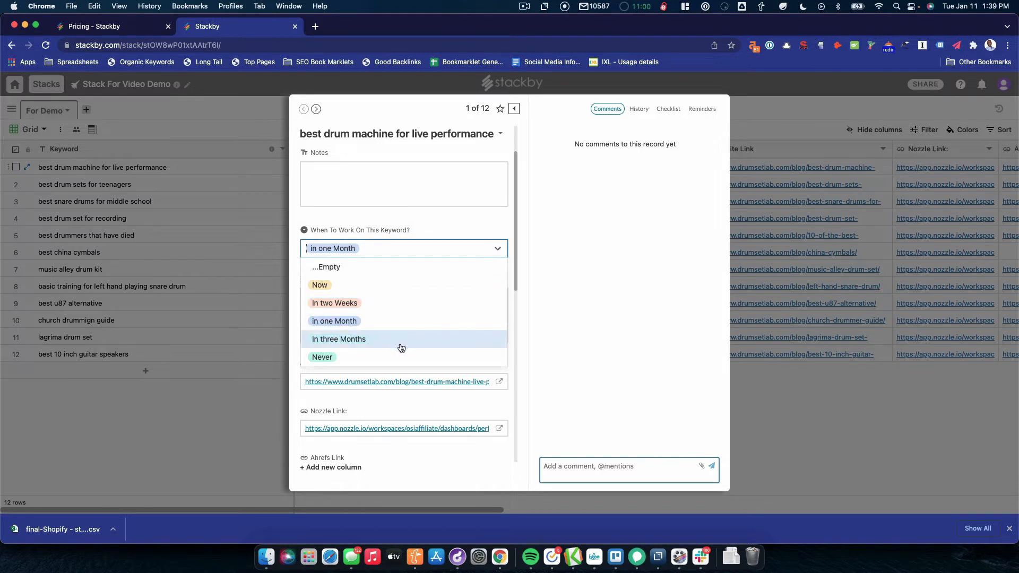
pyautogui.click(533, 272)
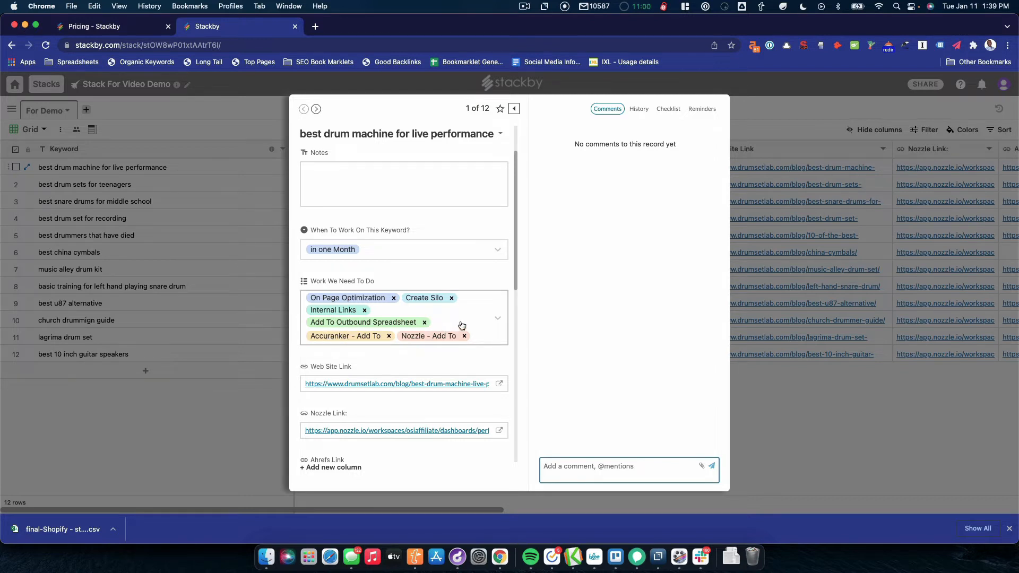
# - Review the record's Work We Need To Do tags and its website, Nozzle and Ahrefs links
pyautogui.scroll(-1, 462, 326)
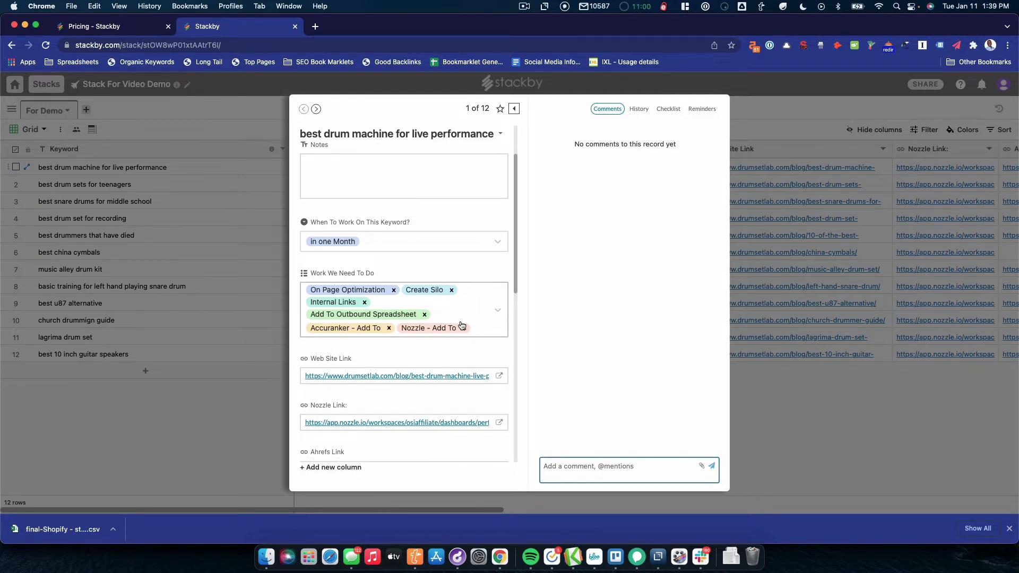
pyautogui.scroll(-3, 462, 325)
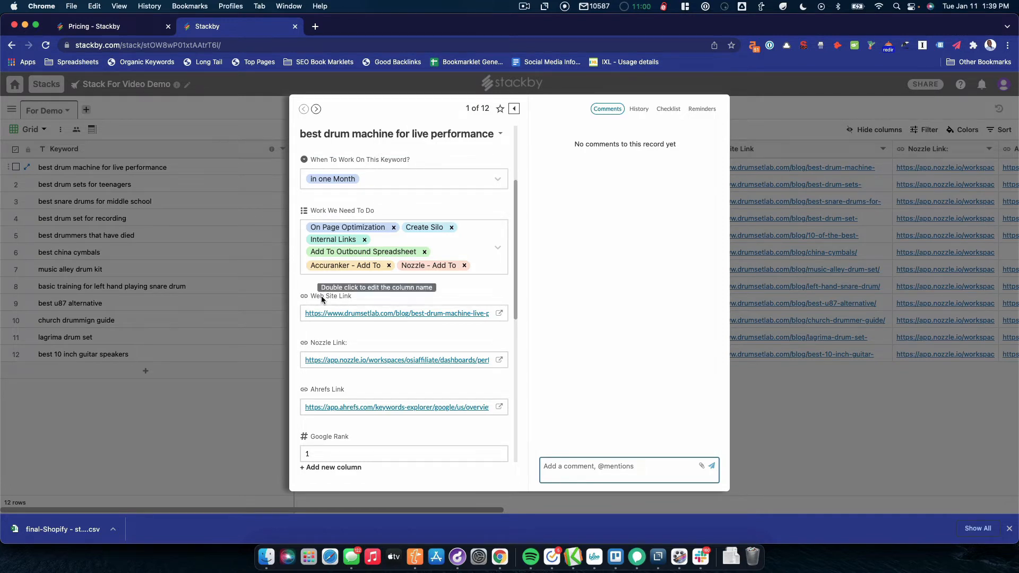
pyautogui.click(315, 314)
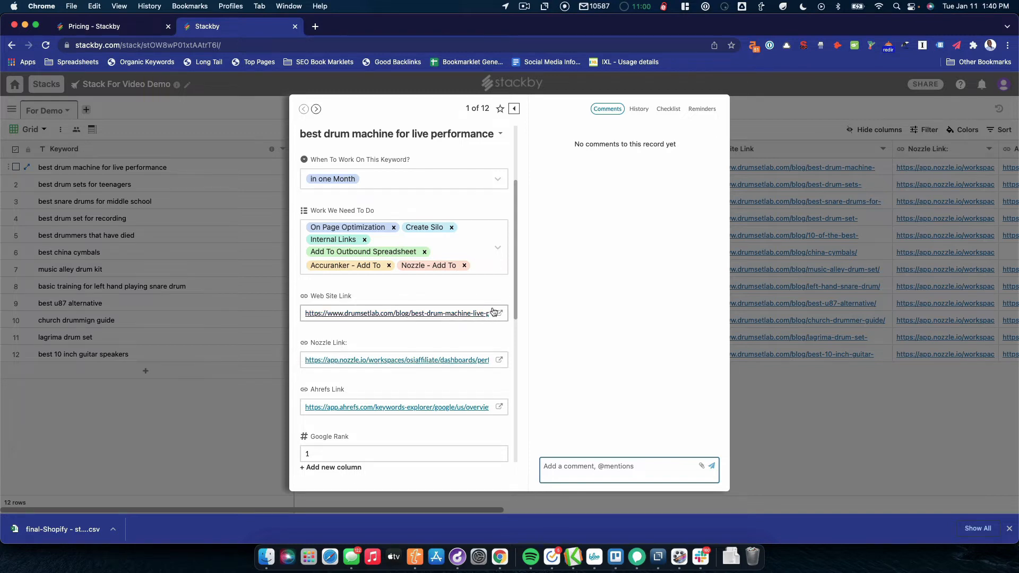
pyautogui.scroll(-3, 513, 288)
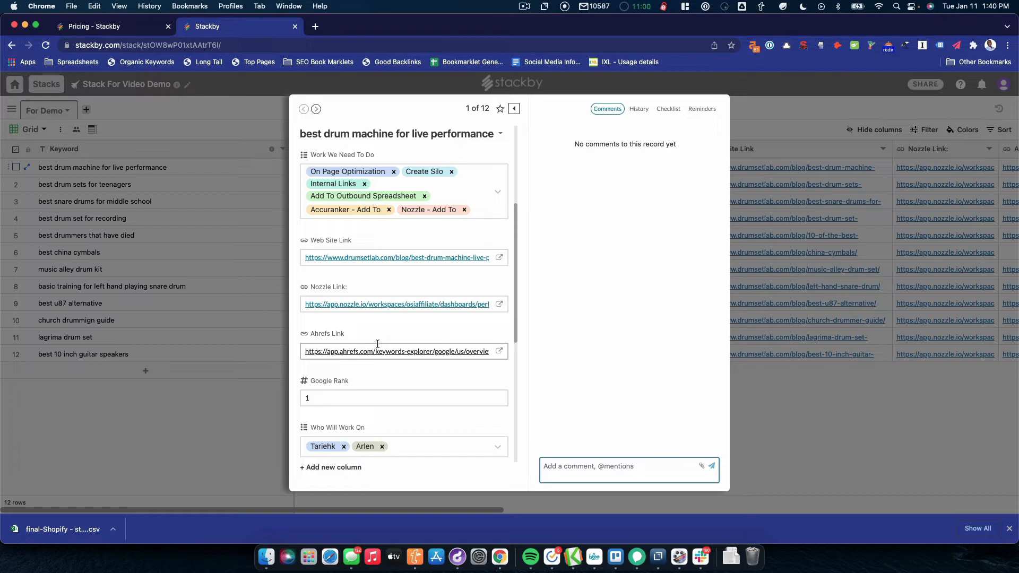
pyautogui.scroll(-1, 369, 353)
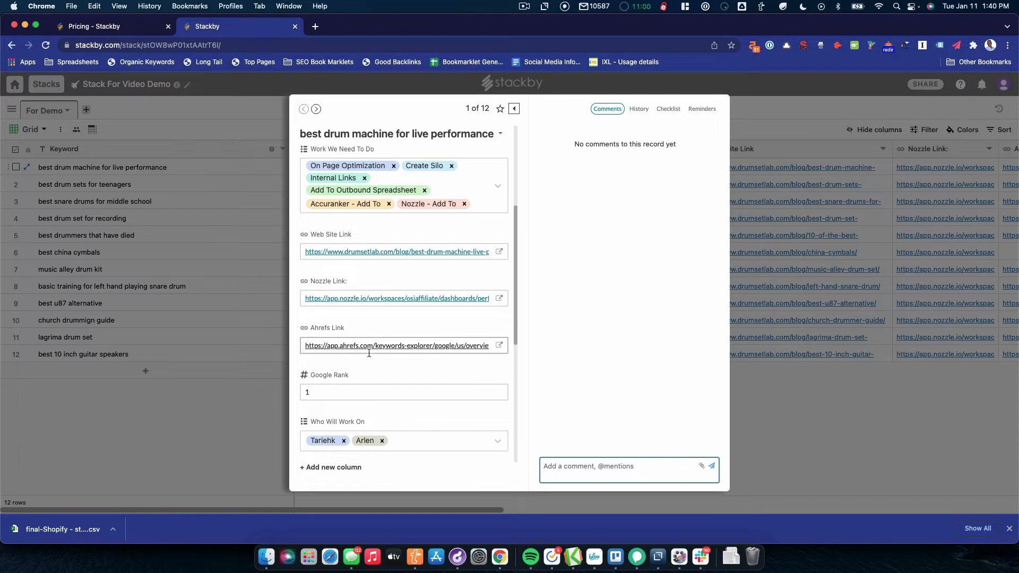
pyautogui.scroll(-1, 369, 353)
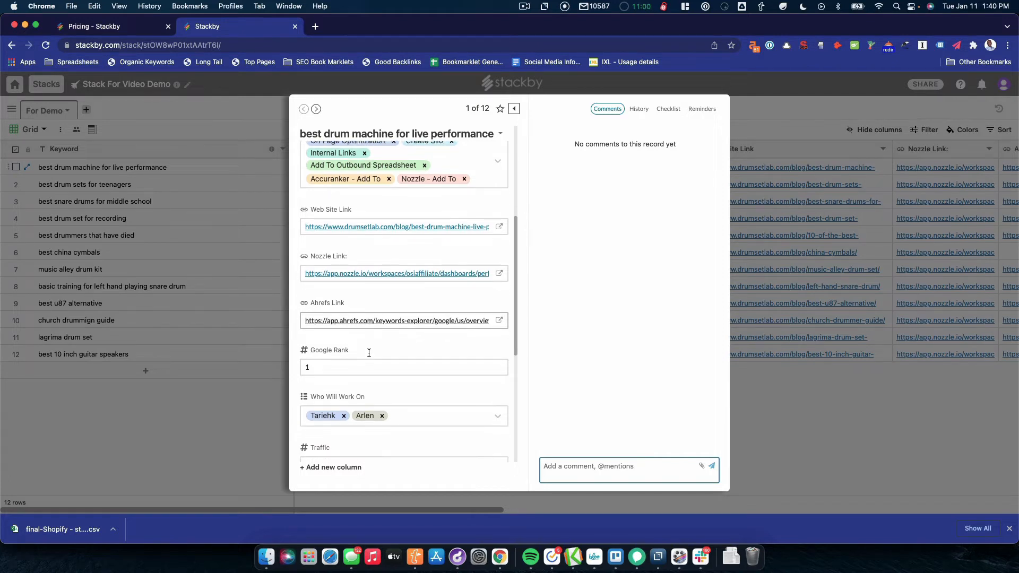
pyautogui.scroll(-1, 369, 353)
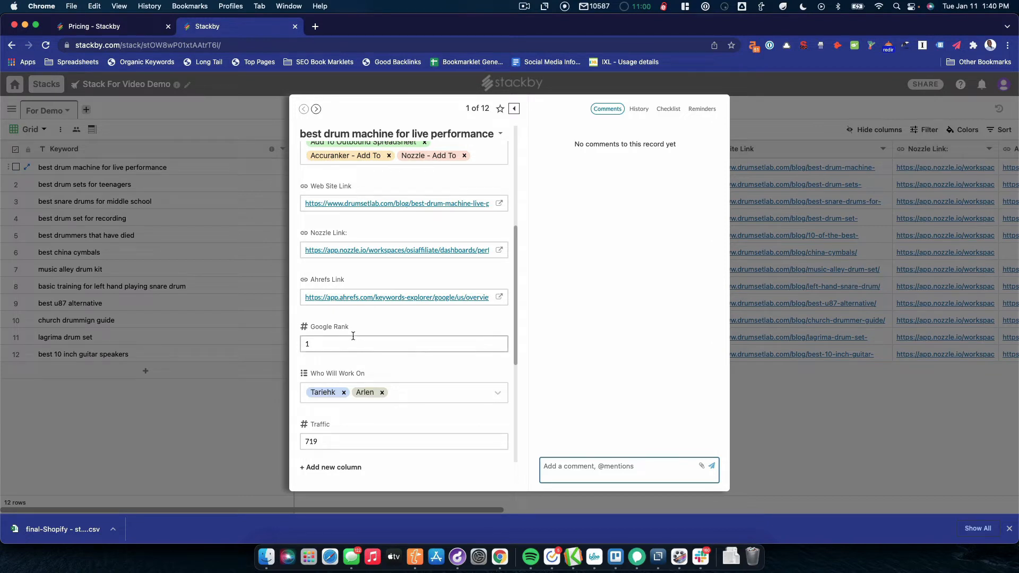
# - Examine the record's rank, assignees, traffic, volume, keyword difficulty, cost per click and date added fields
pyautogui.scroll(-6, 353, 336)
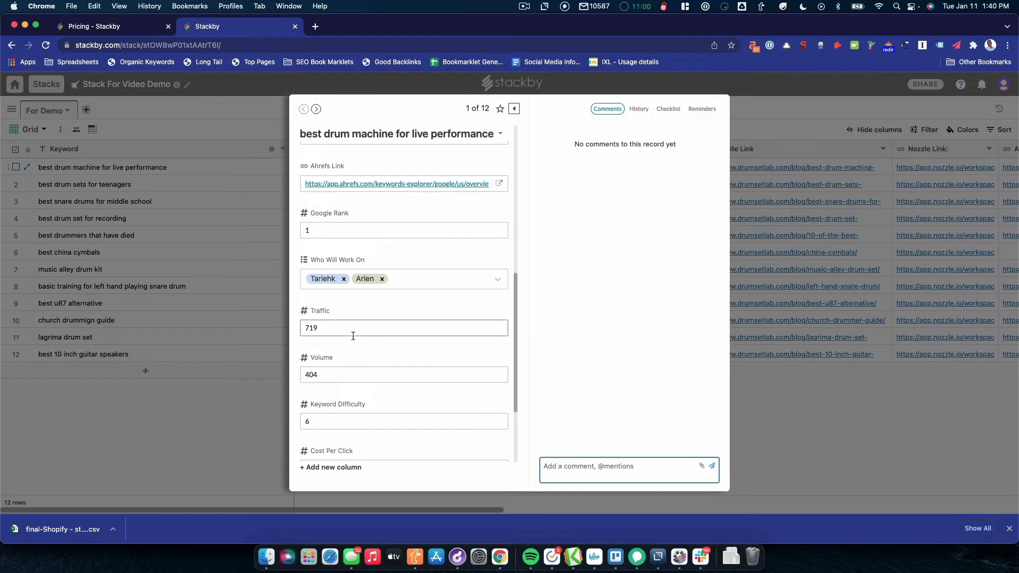
pyautogui.scroll(-2, 353, 336)
pyautogui.scroll(-2, 353, 336)
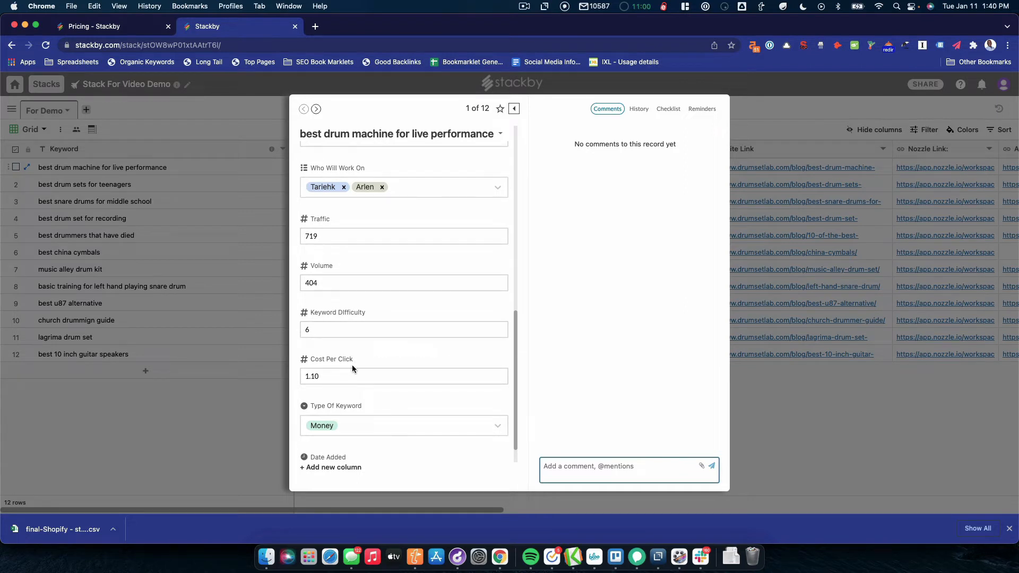
pyautogui.scroll(5, 352, 365)
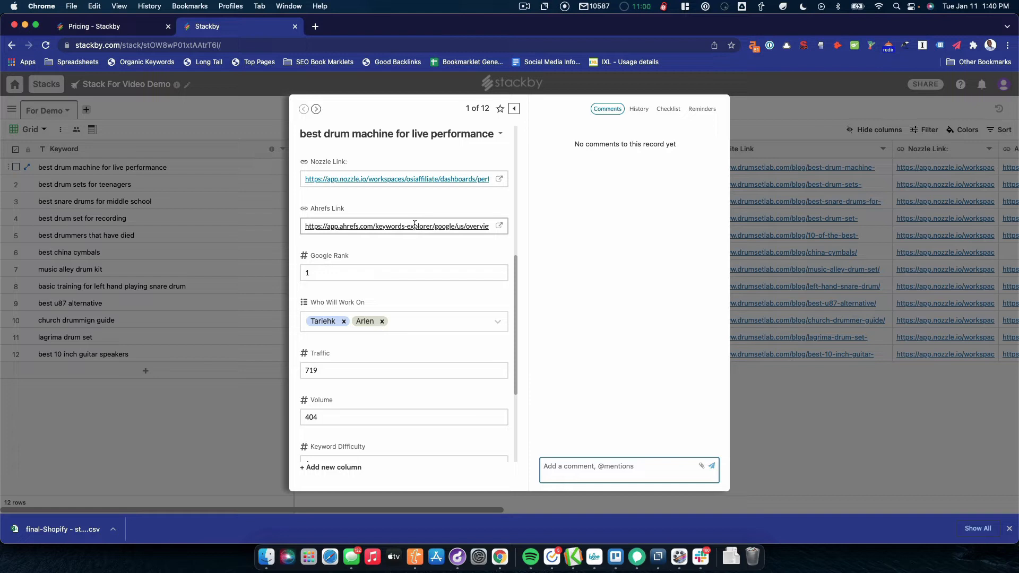
pyautogui.scroll(-2, 415, 225)
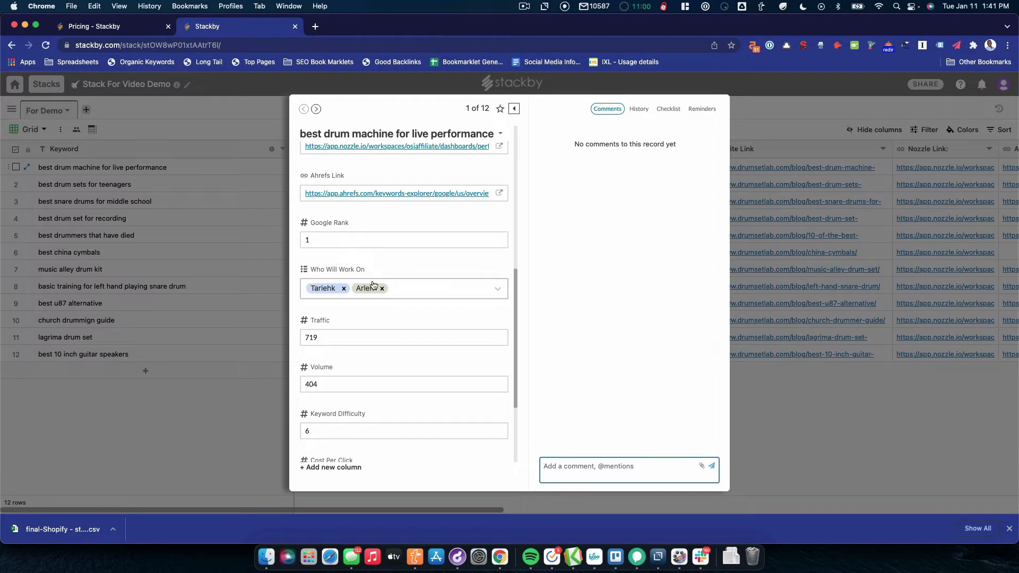
pyautogui.scroll(-3, 385, 289)
pyautogui.scroll(-2, 385, 289)
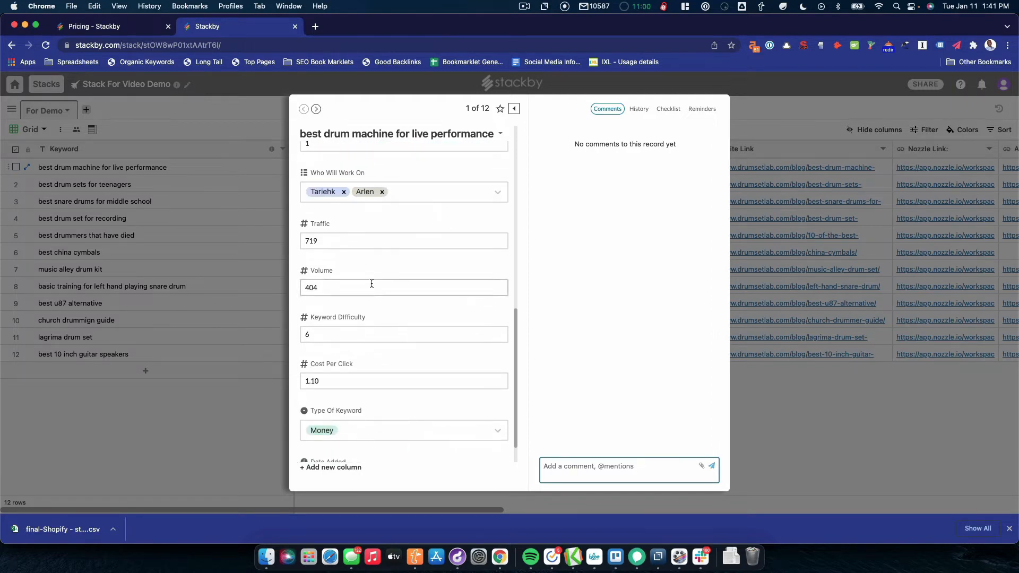
pyautogui.scroll(-2, 365, 367)
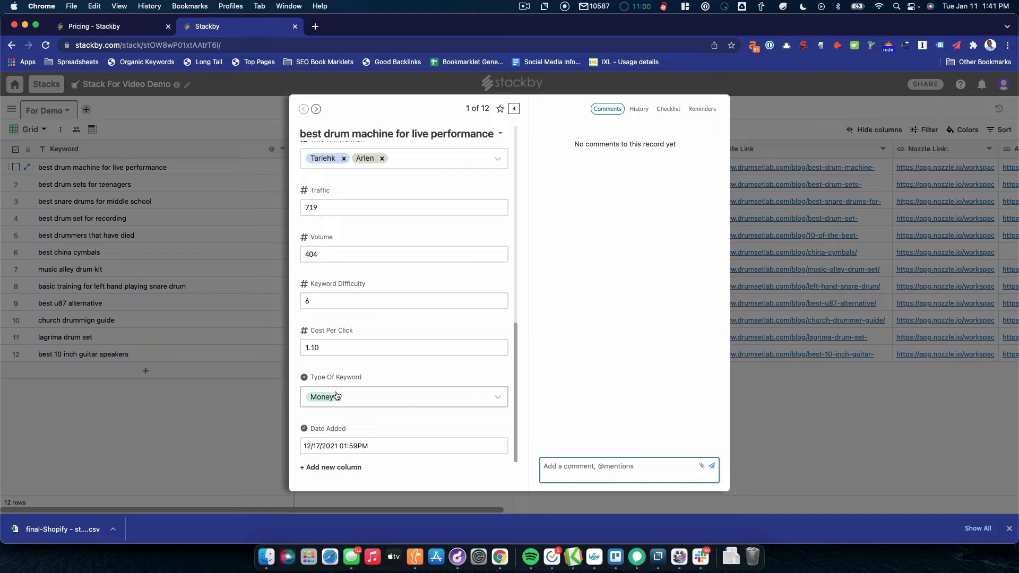
# - View the available Type Of Keyword options without changing the selection, and close the expanded record
pyautogui.click(351, 401)
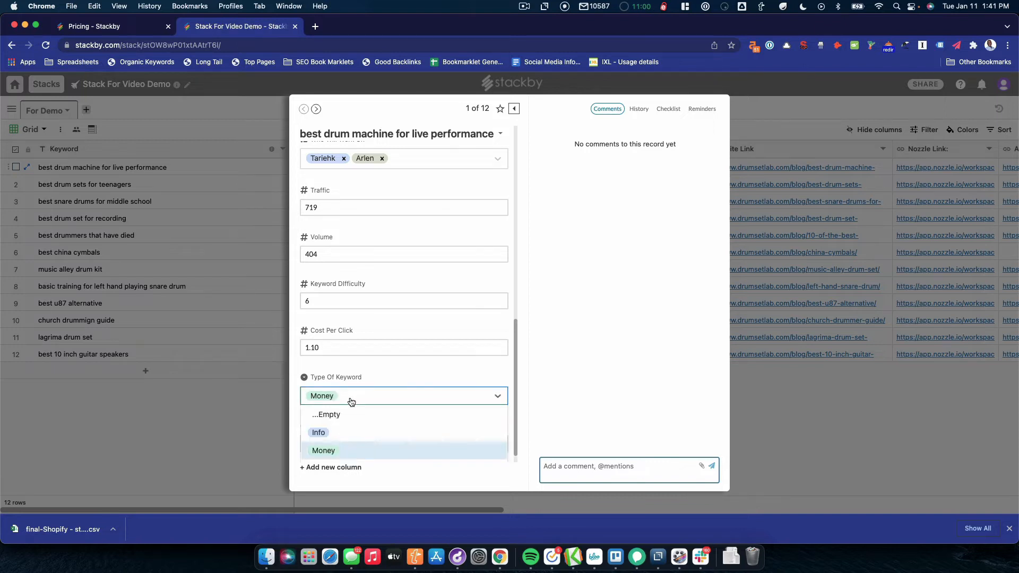
pyautogui.click(585, 364)
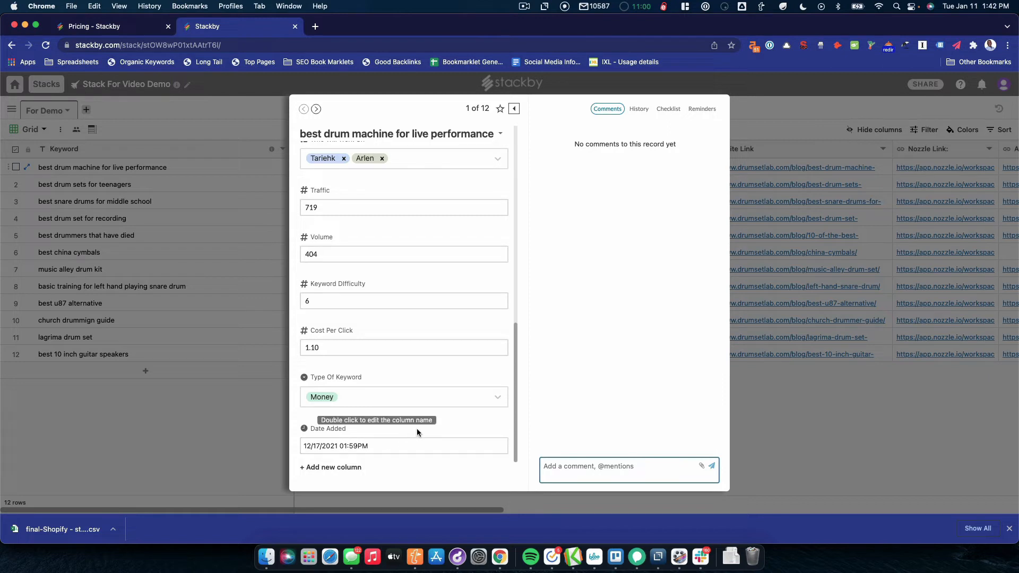
pyautogui.scroll(5, 416, 429)
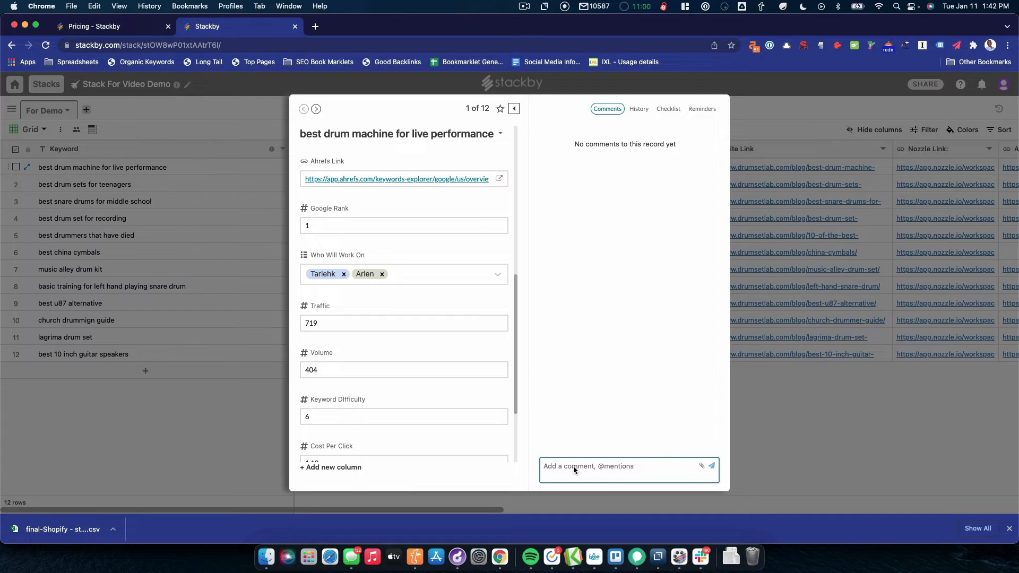
pyautogui.click(757, 98)
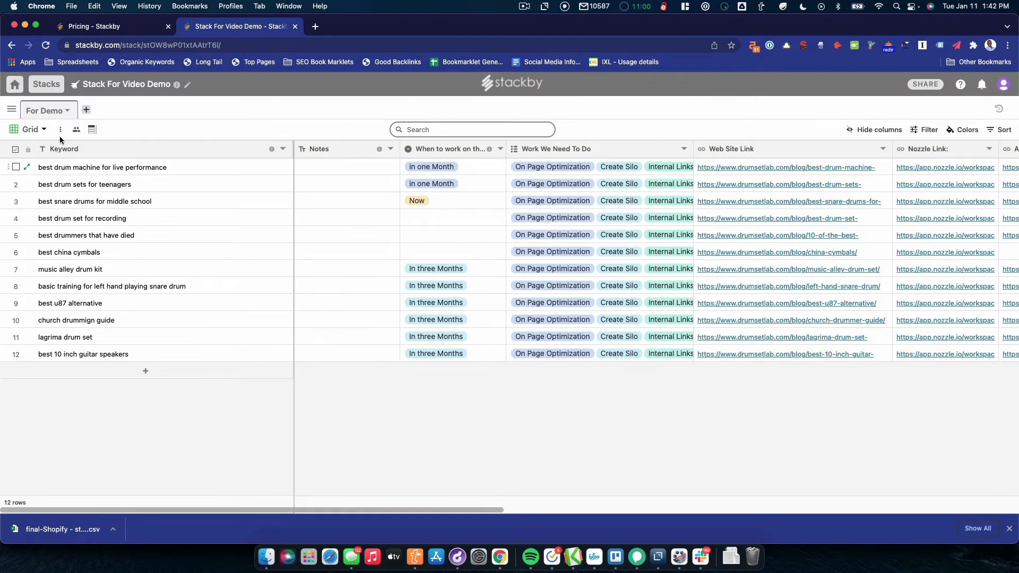
# - Check which views the For Demo table offers and examine its grid columns across to Traffic and Volume
pyautogui.click(42, 130)
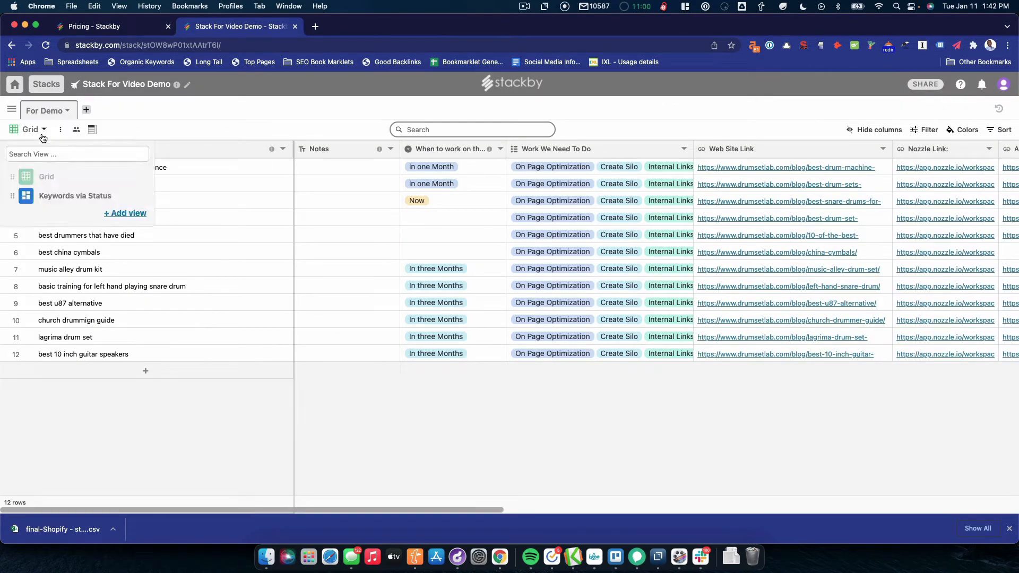
pyautogui.click(282, 104)
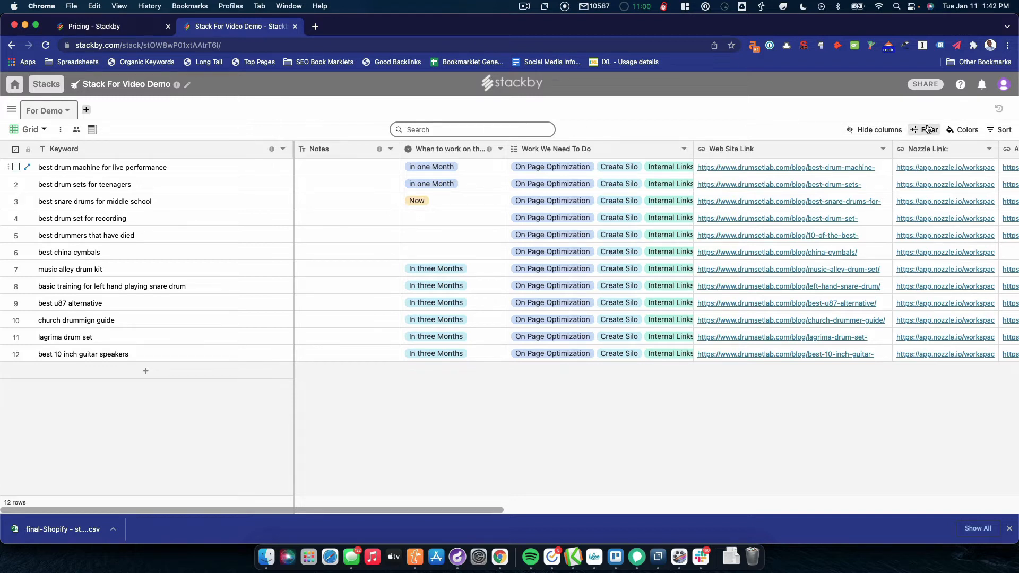
pyautogui.hscroll(1, 585, 189)
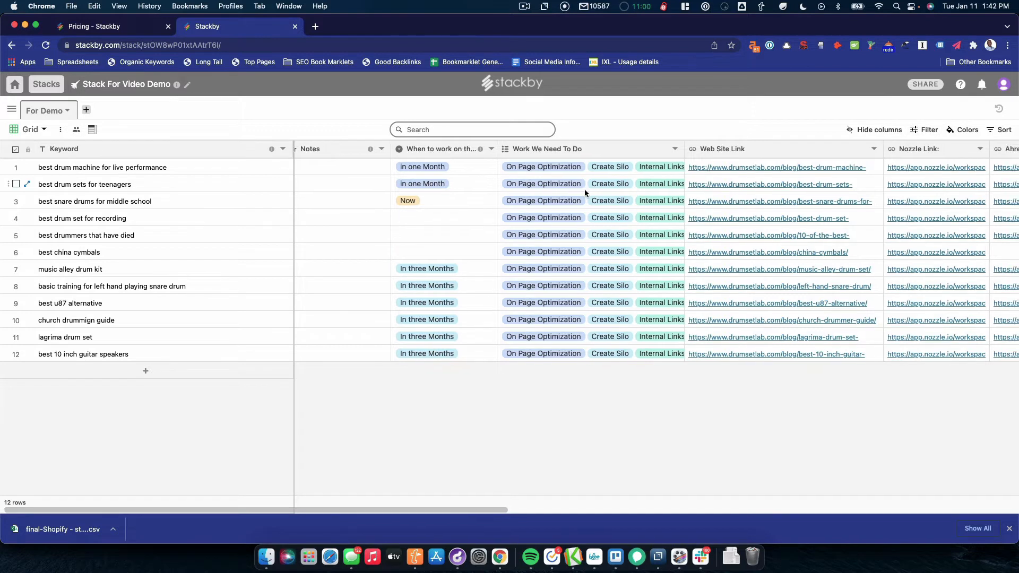
pyautogui.hscroll(2, 584, 189)
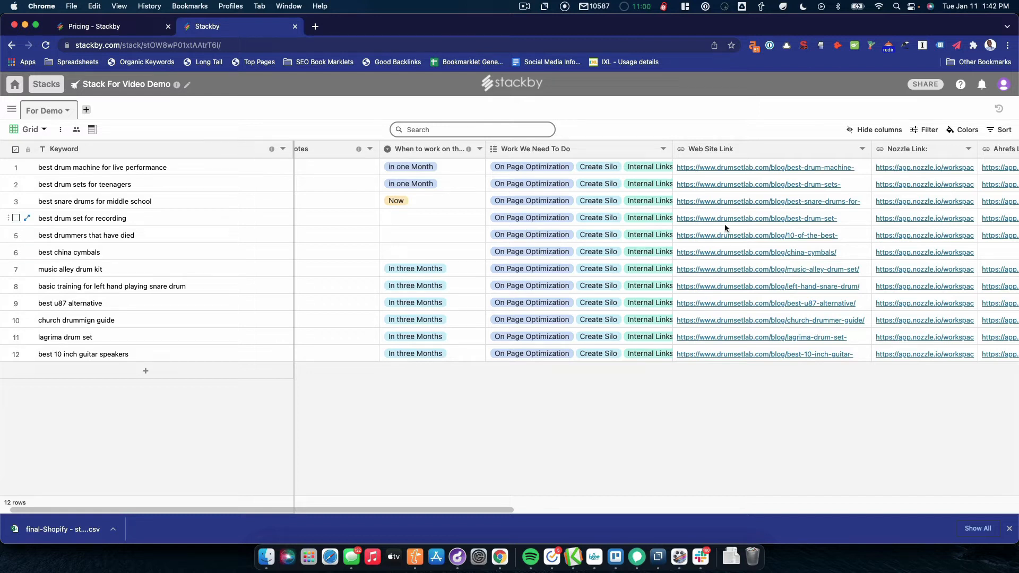
pyautogui.hscroll(10, 726, 228)
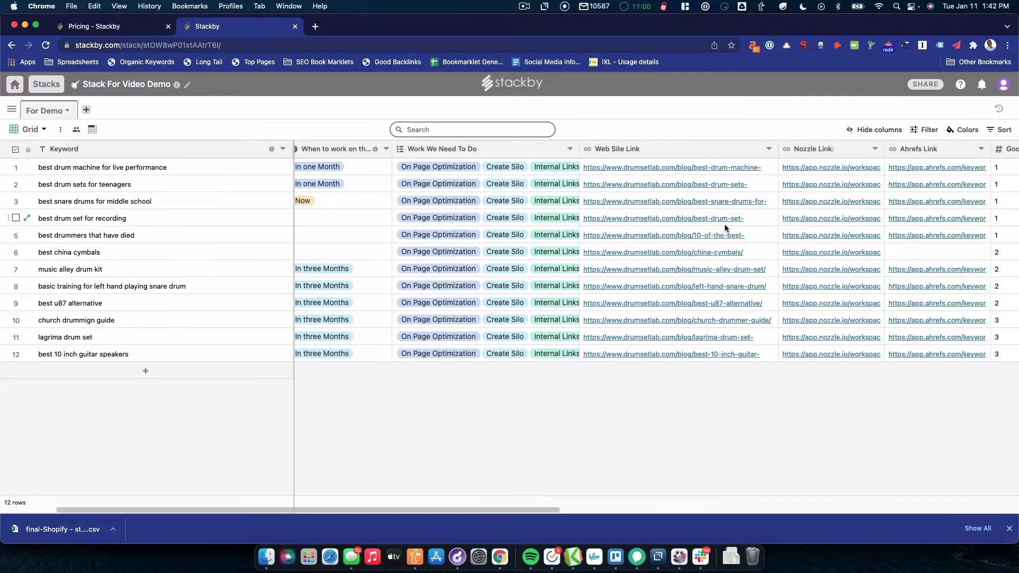
pyautogui.hscroll(10, 726, 228)
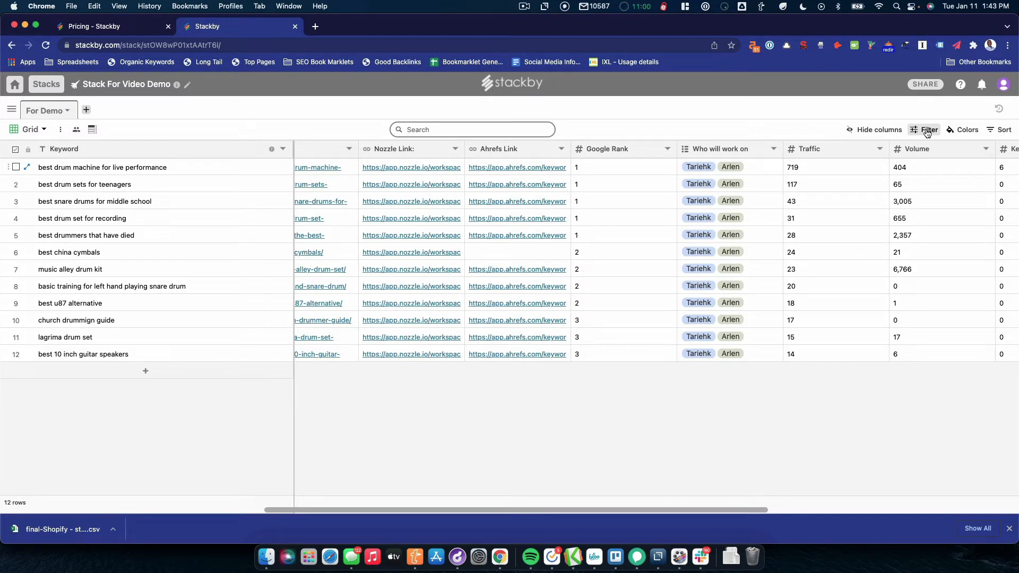
# - Remove the Internal Links tag from Work We Need To Do in the "best drum machine for live performance" record and close it
pyautogui.click(28, 167)
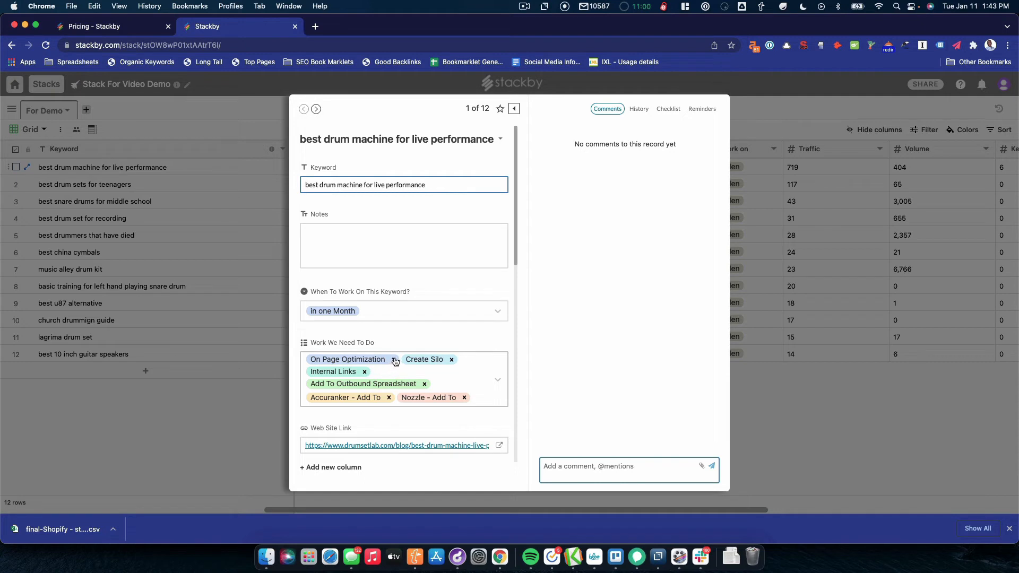
pyautogui.click(365, 372)
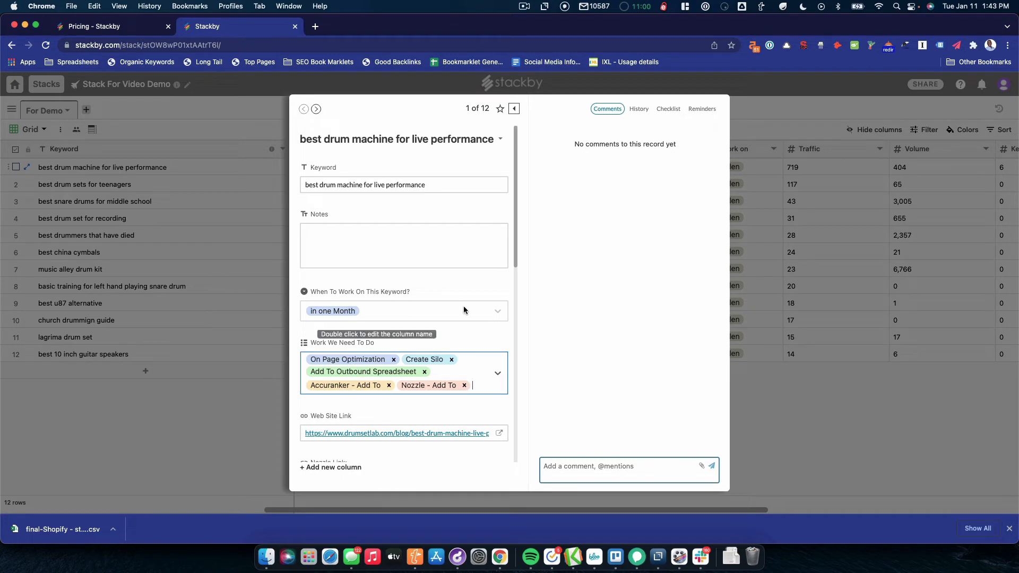
pyautogui.click(775, 99)
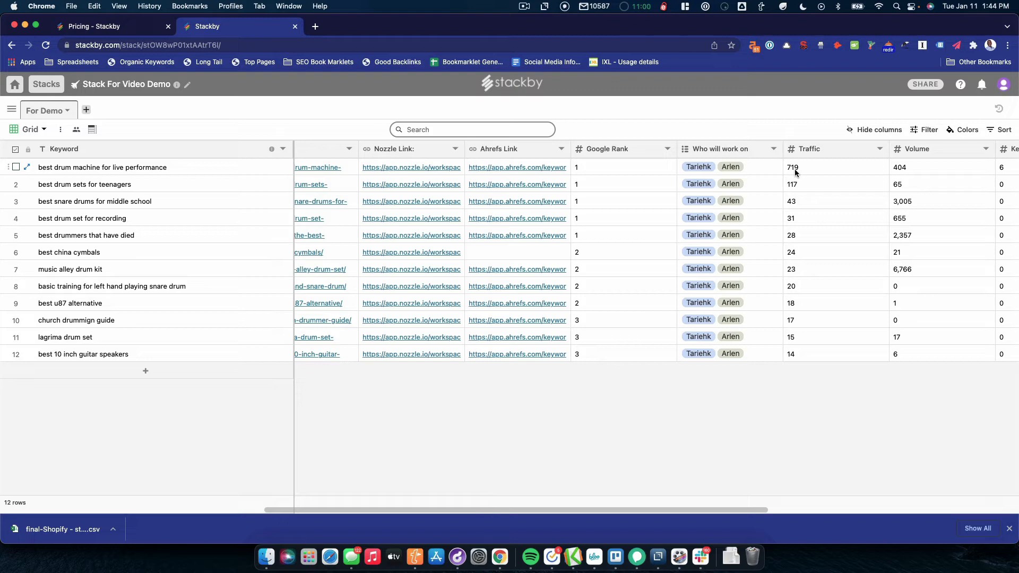
# - Add a filter to the grid that shows only records with Traffic > 50
pyautogui.click(926, 129)
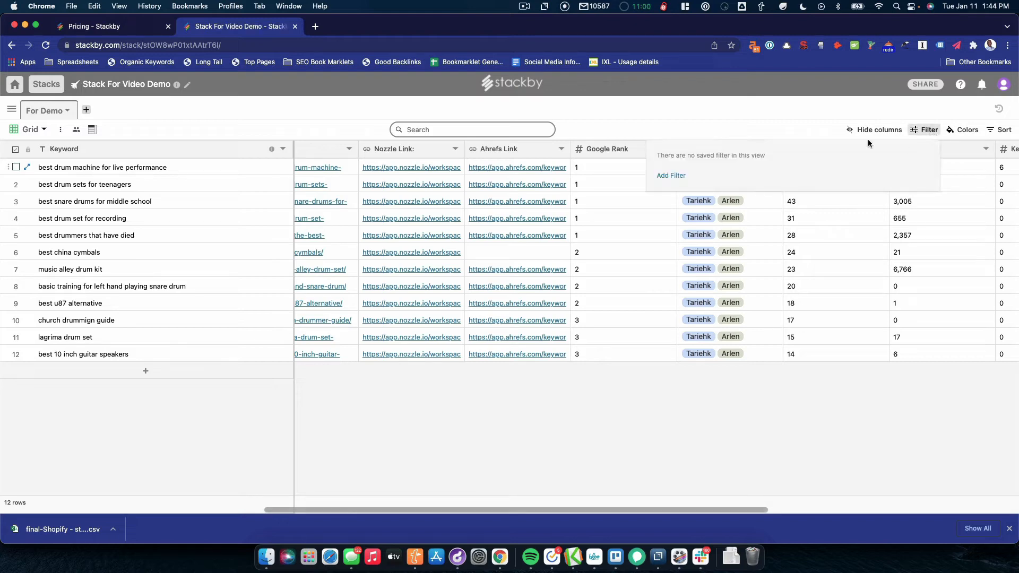
pyautogui.click(671, 175)
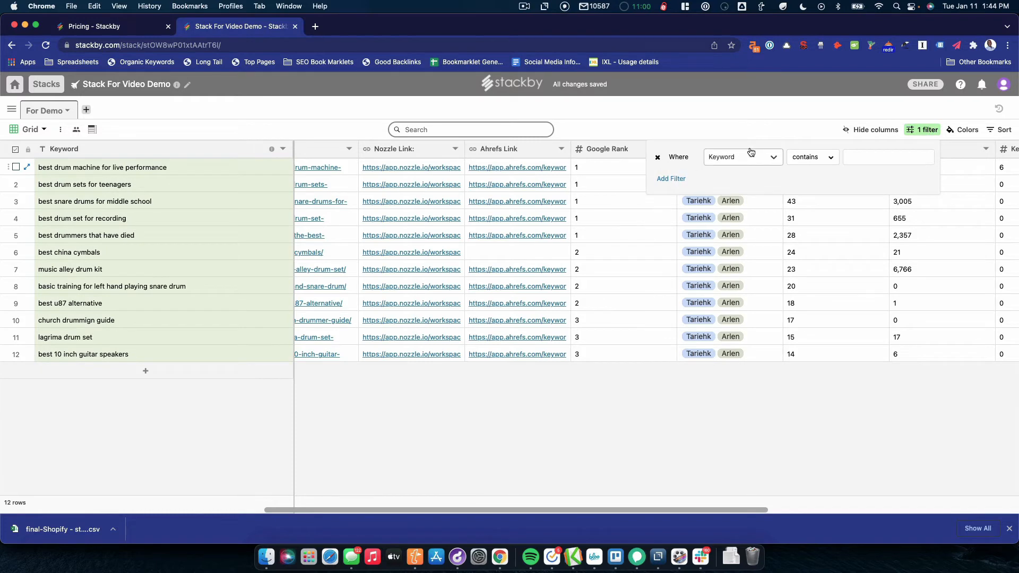
pyautogui.click(743, 161)
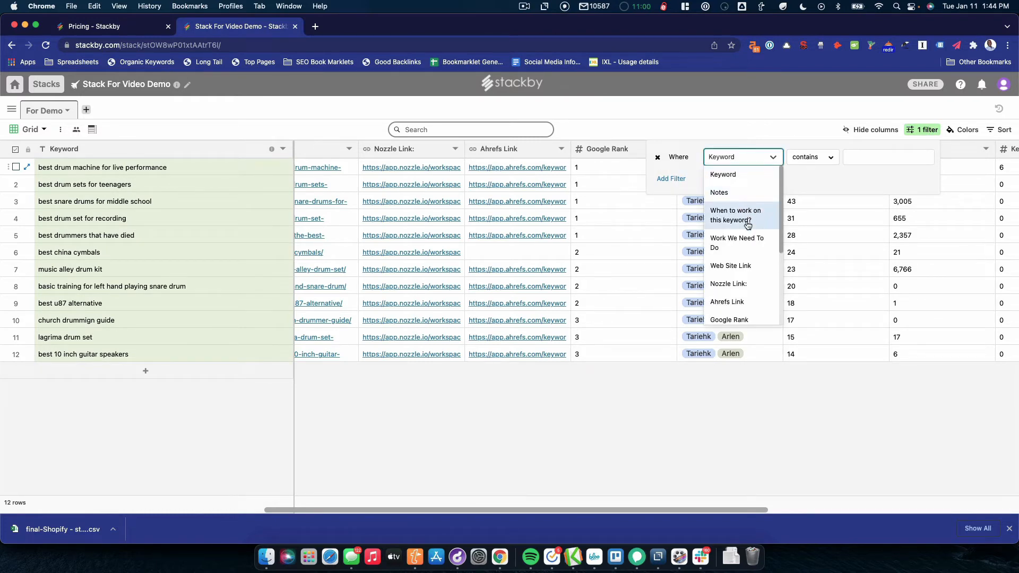
pyautogui.scroll(-3, 744, 228)
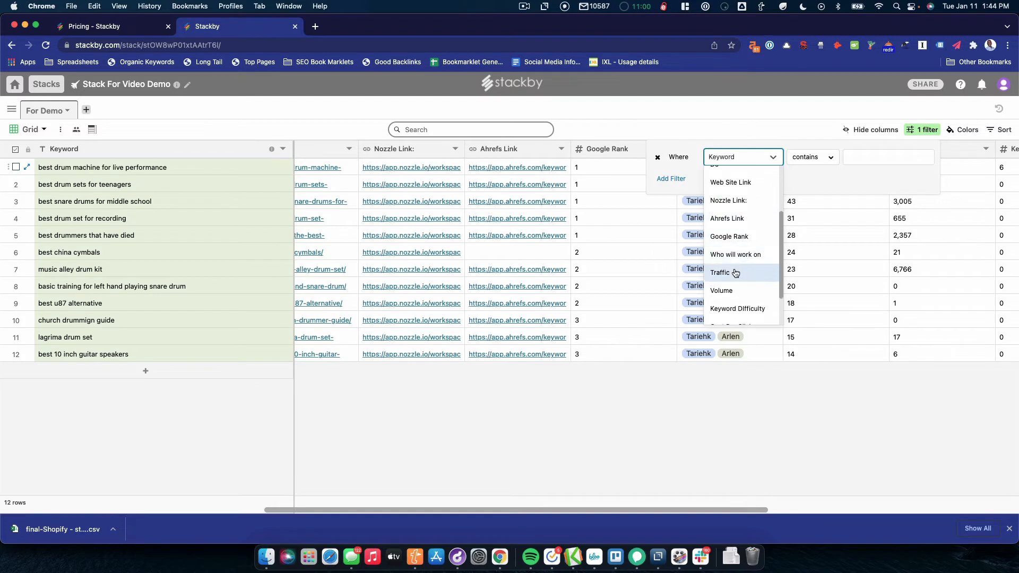
pyautogui.click(735, 272)
pyautogui.click(804, 159)
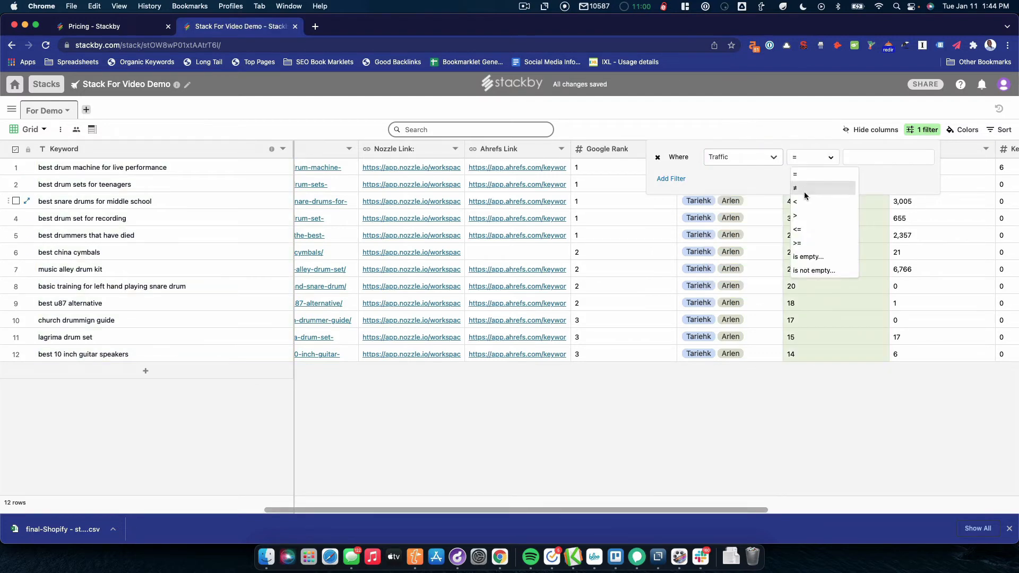
pyautogui.click(804, 216)
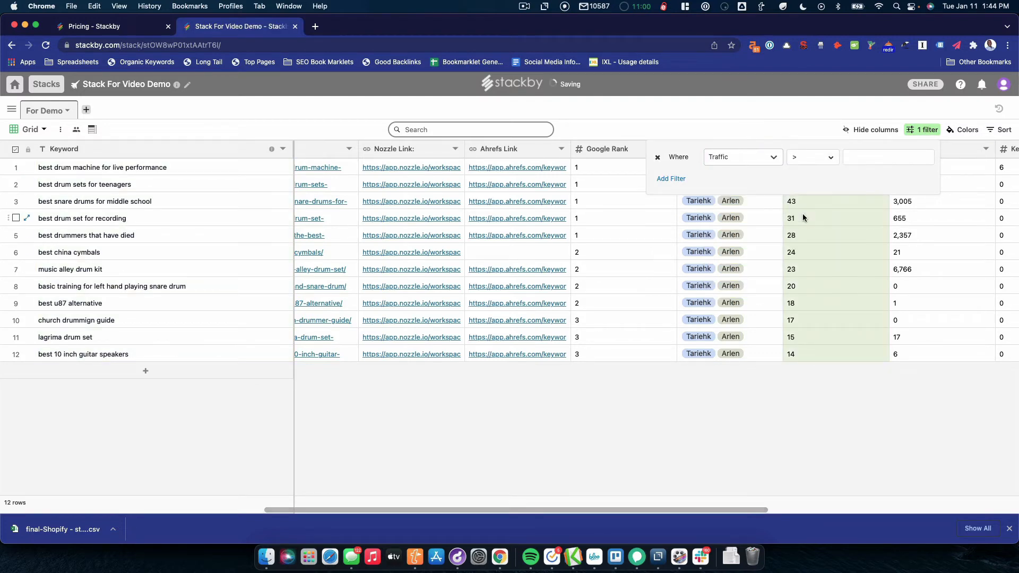
pyautogui.click(864, 157)
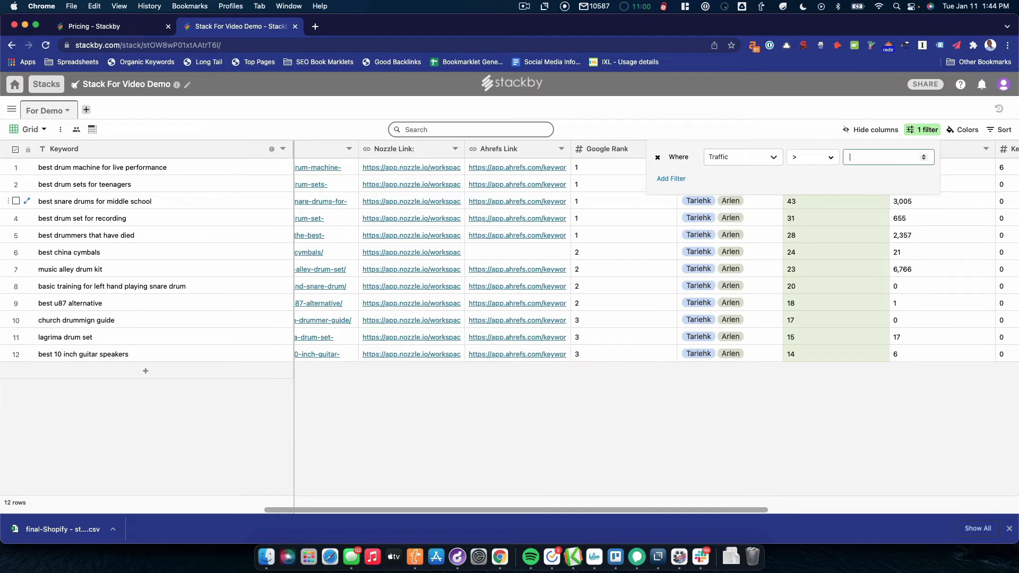
pyautogui.write('50')
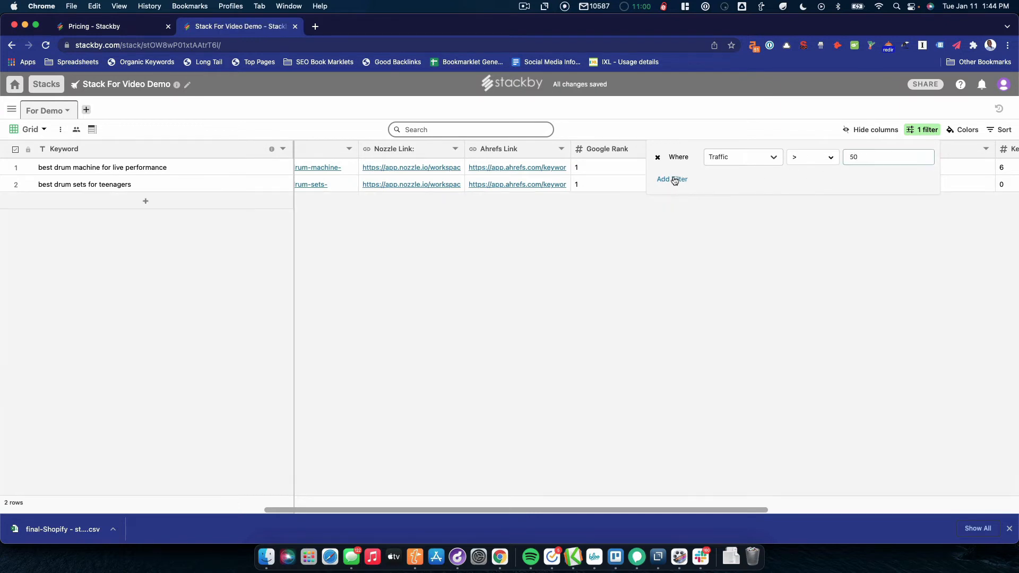
# - Add a second filter condition, joined with And, for Volume > 50, and close the filter settings
pyautogui.click(673, 179)
pyautogui.click(745, 180)
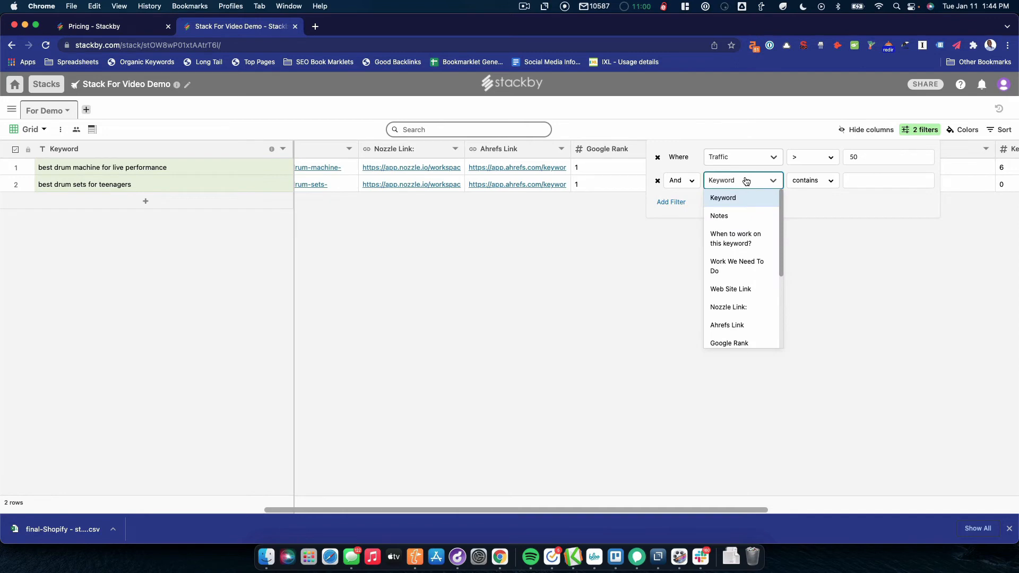
pyautogui.scroll(-5, 743, 268)
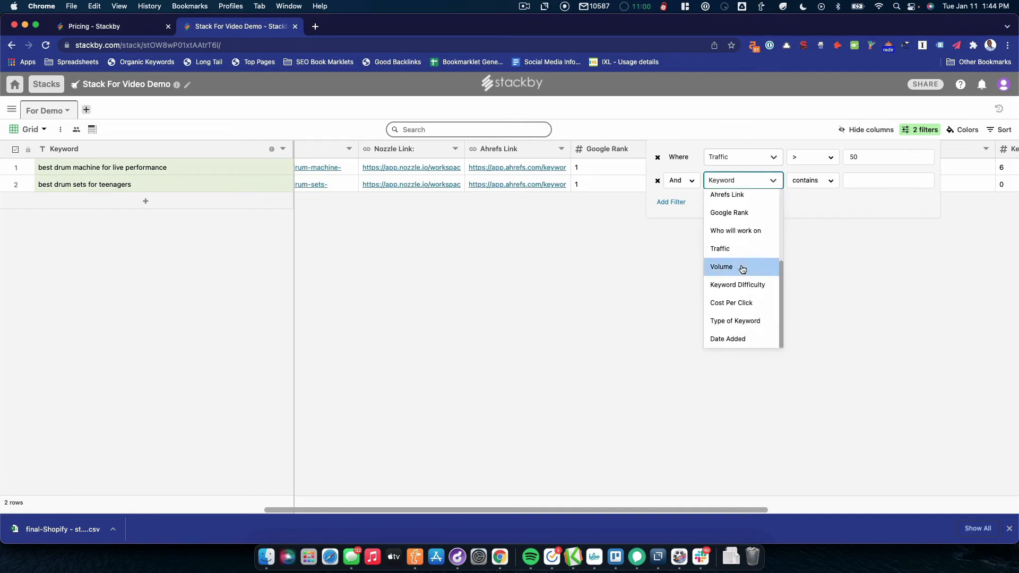
pyautogui.click(742, 268)
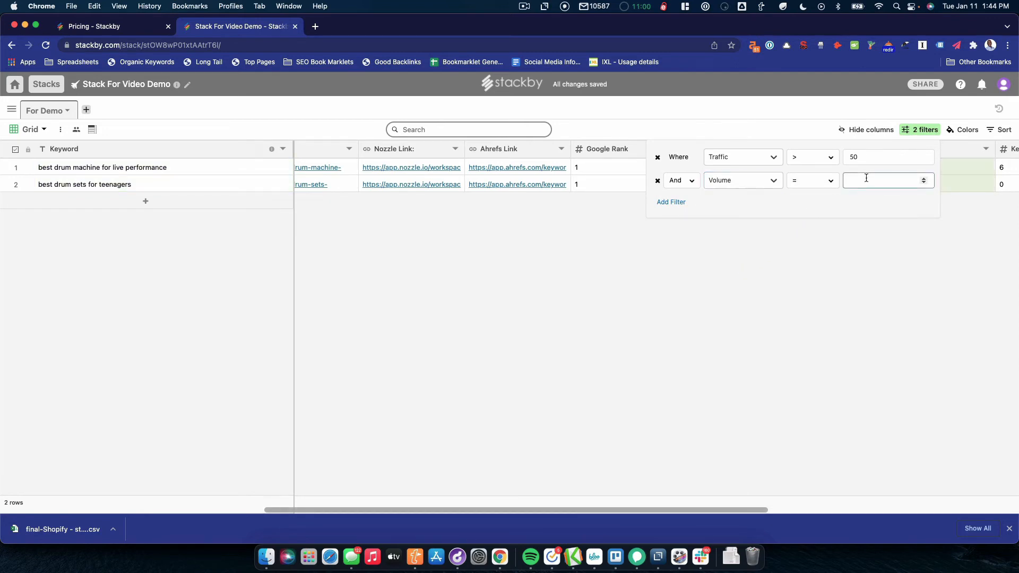
pyautogui.write('50')
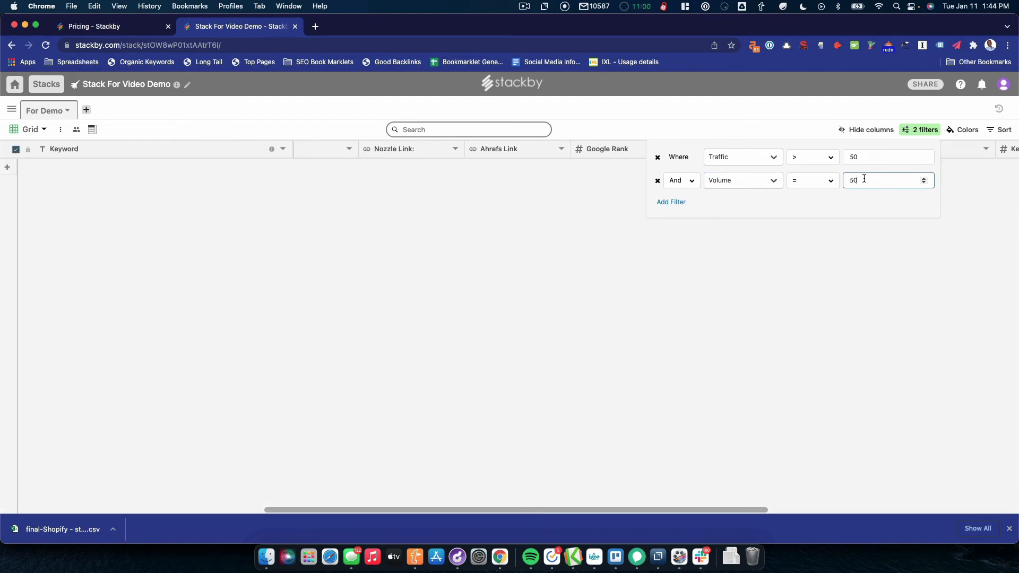
pyautogui.click(826, 181)
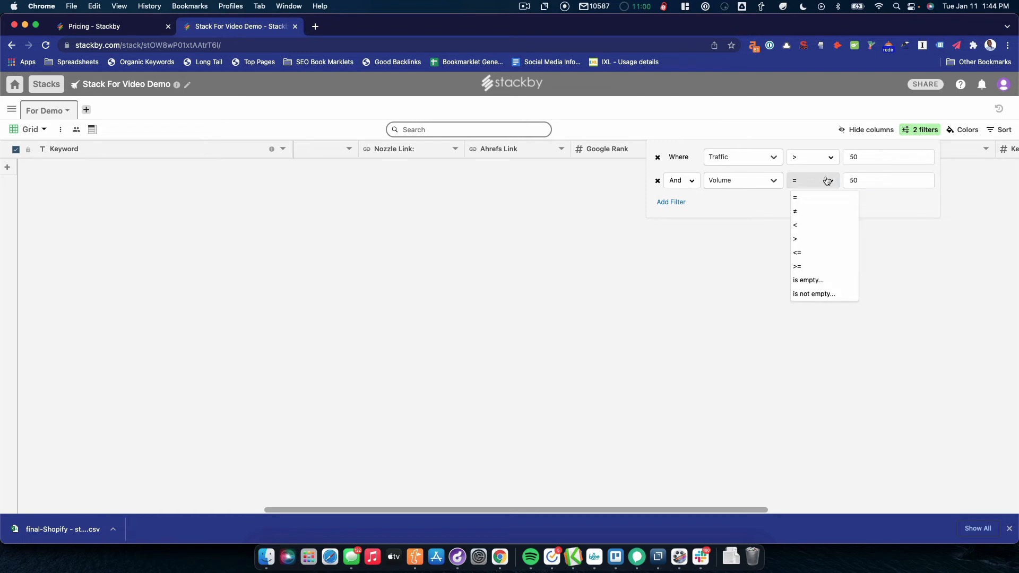
pyautogui.click(824, 234)
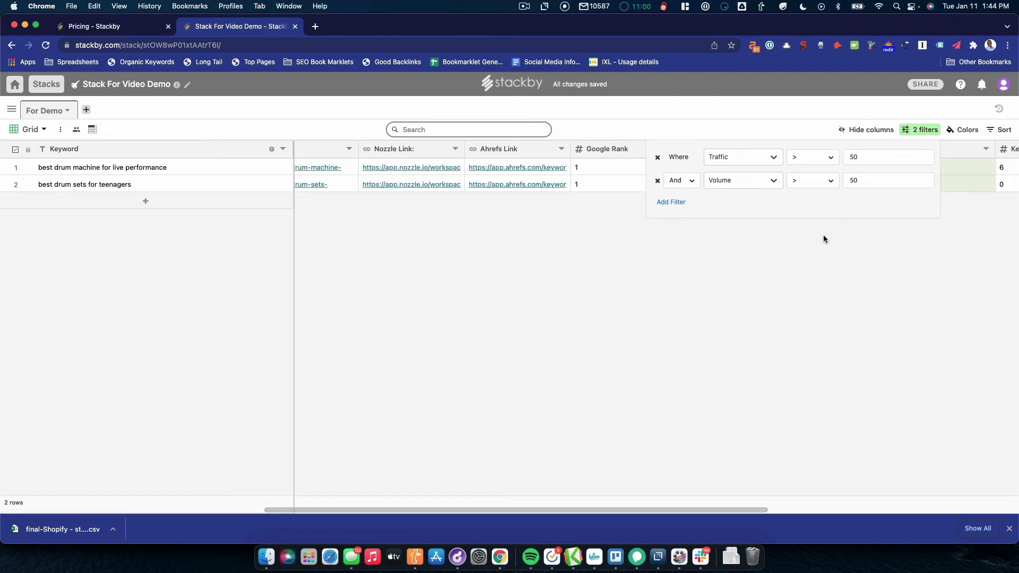
pyautogui.click(824, 236)
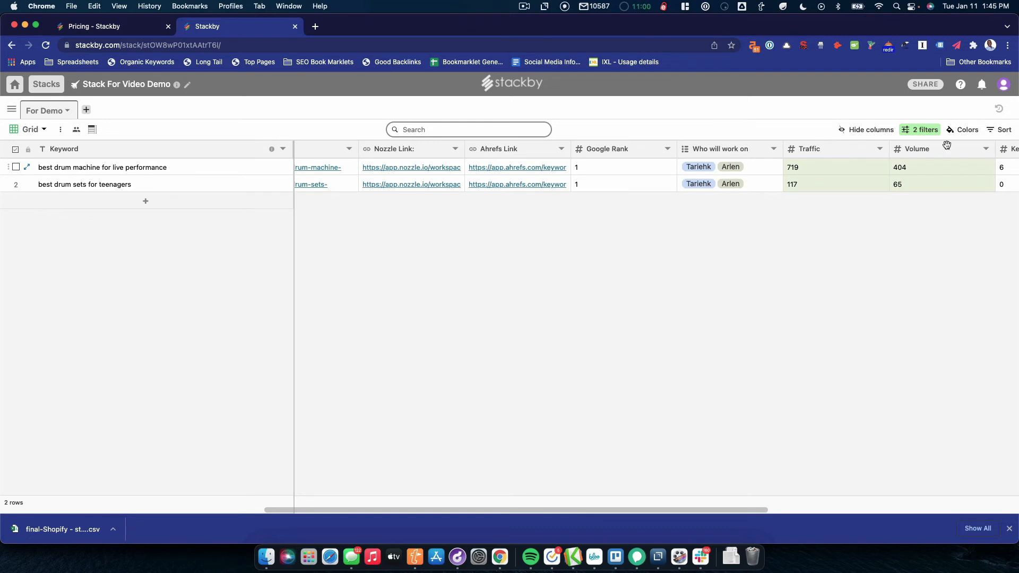
# - Remove both the Volume and Traffic filter conditions from the grid and close the filter settings
pyautogui.click(918, 130)
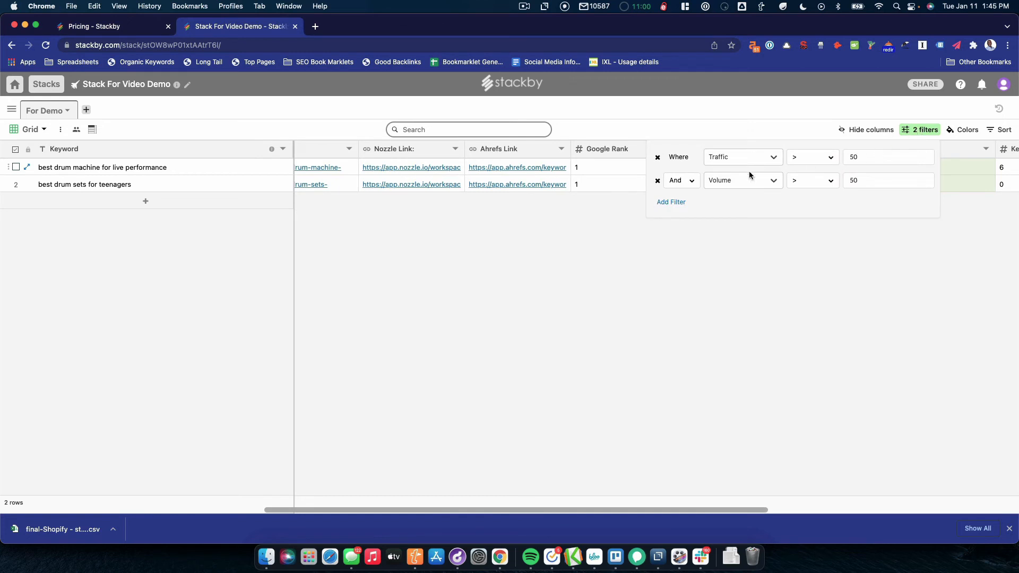
pyautogui.click(656, 182)
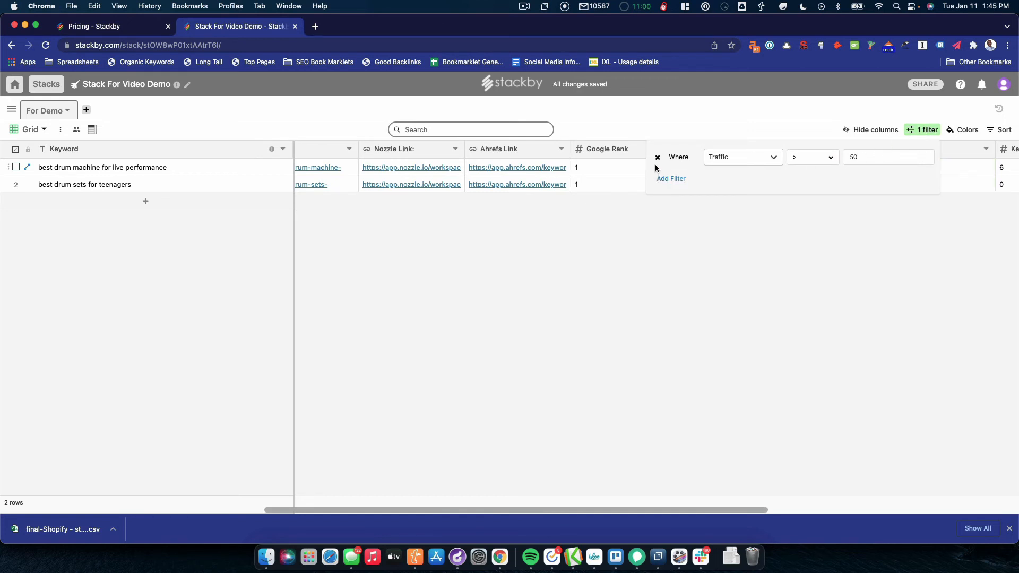
pyautogui.click(658, 158)
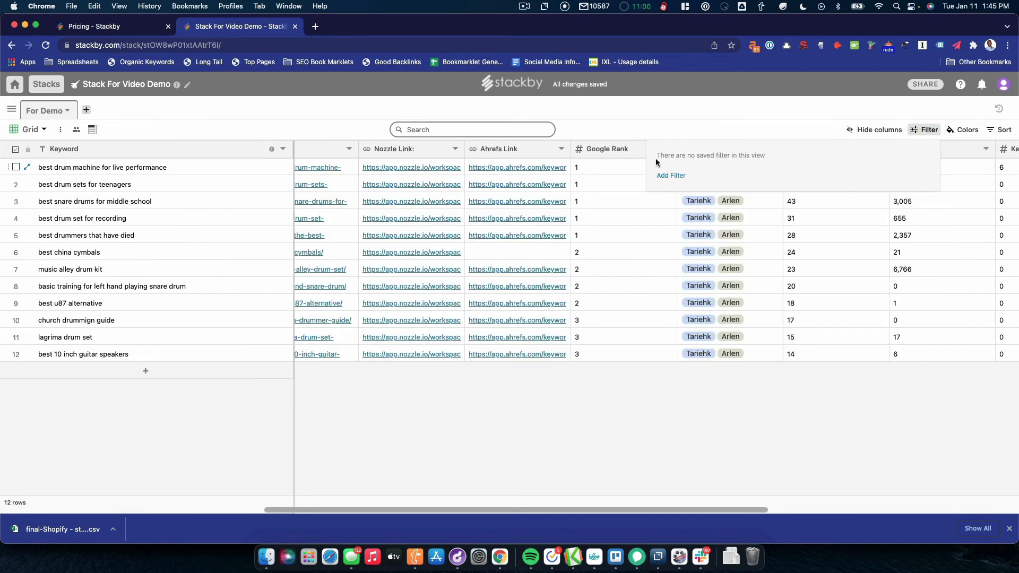
pyautogui.click(281, 128)
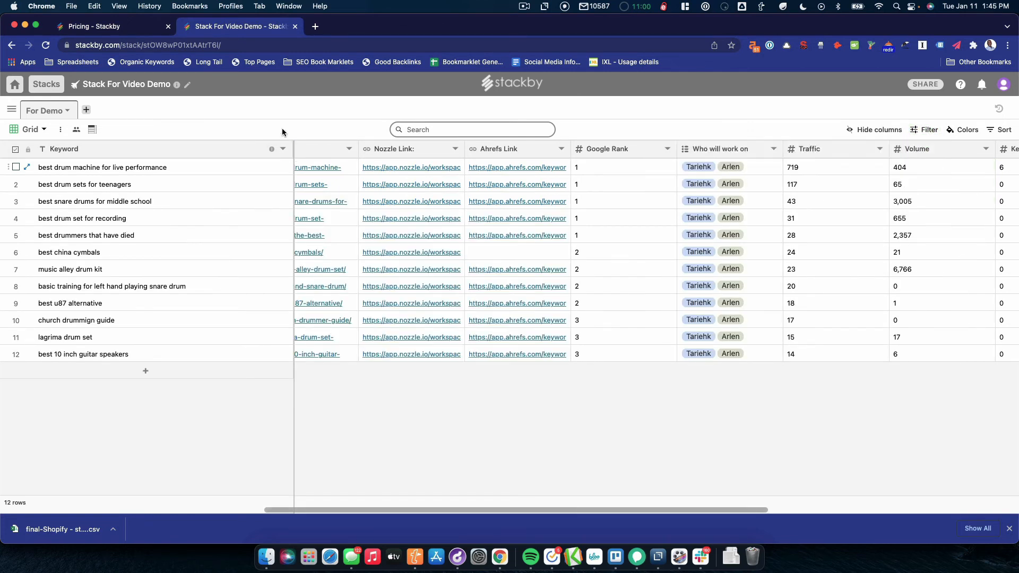
# - Switch to the Keywords via Status view and move the "music alley drum kit" and "basic training for left hand" cards from In three Months to Now
pyautogui.click(45, 130)
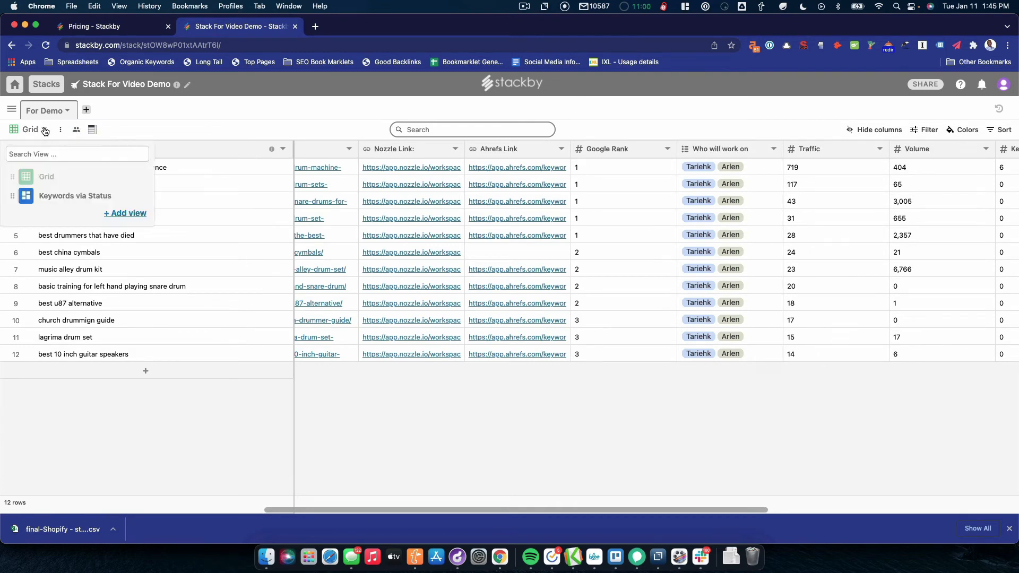
pyautogui.click(59, 196)
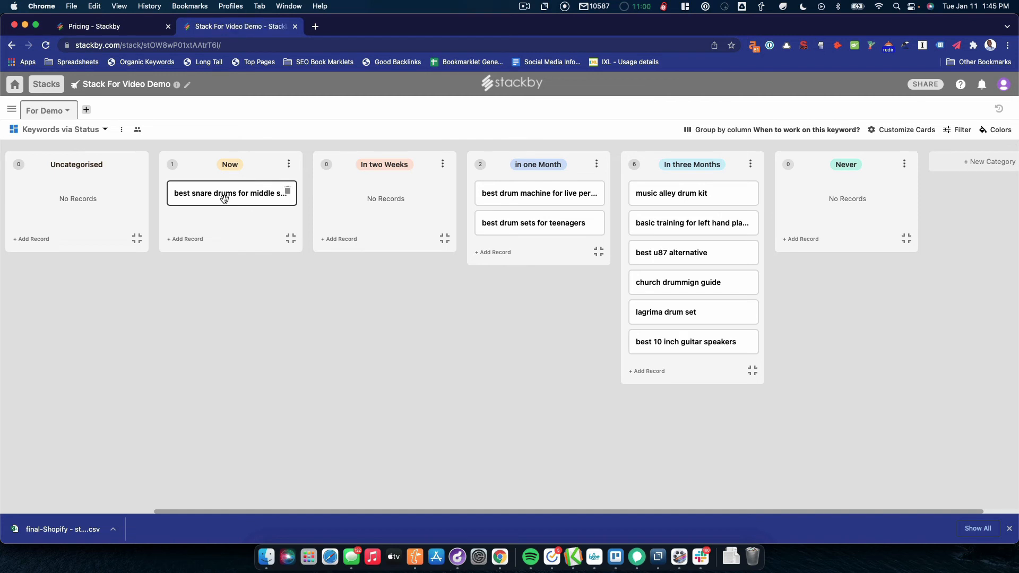
pyautogui.moveTo(224, 198)
pyautogui.mouseDown()
pyautogui.moveTo(411, 201)
pyautogui.moveTo(219, 195)
pyautogui.mouseUp()
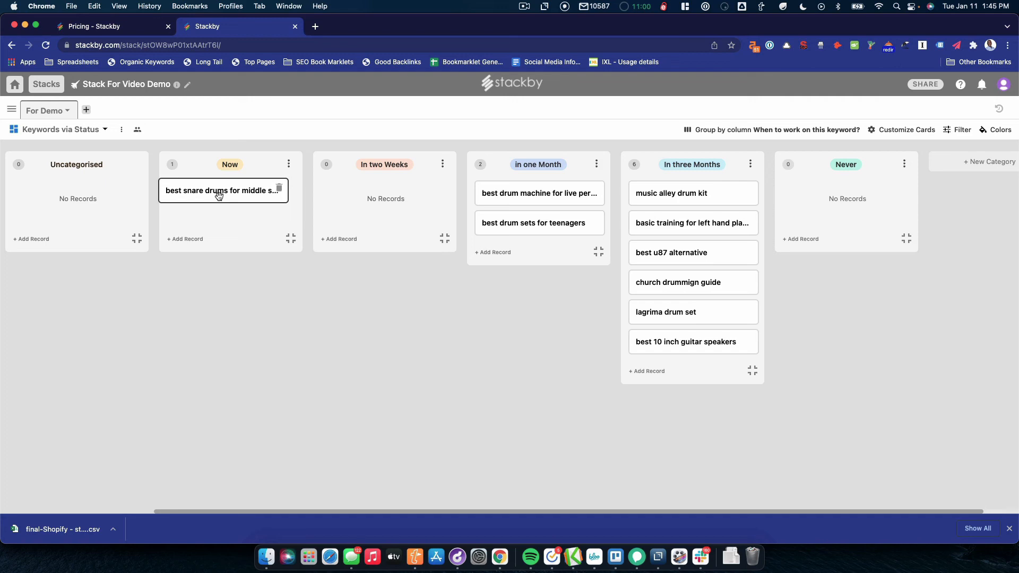
pyautogui.moveTo(220, 195); pyautogui.dragTo(219, 196)
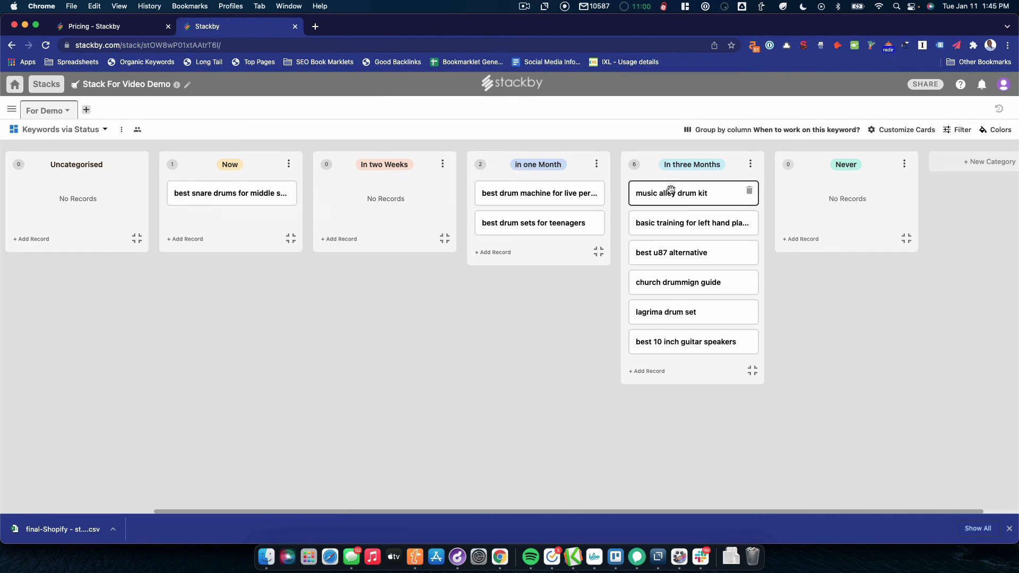
pyautogui.moveTo(672, 189); pyautogui.dragTo(273, 193)
pyautogui.moveTo(693, 190); pyautogui.dragTo(249, 182)
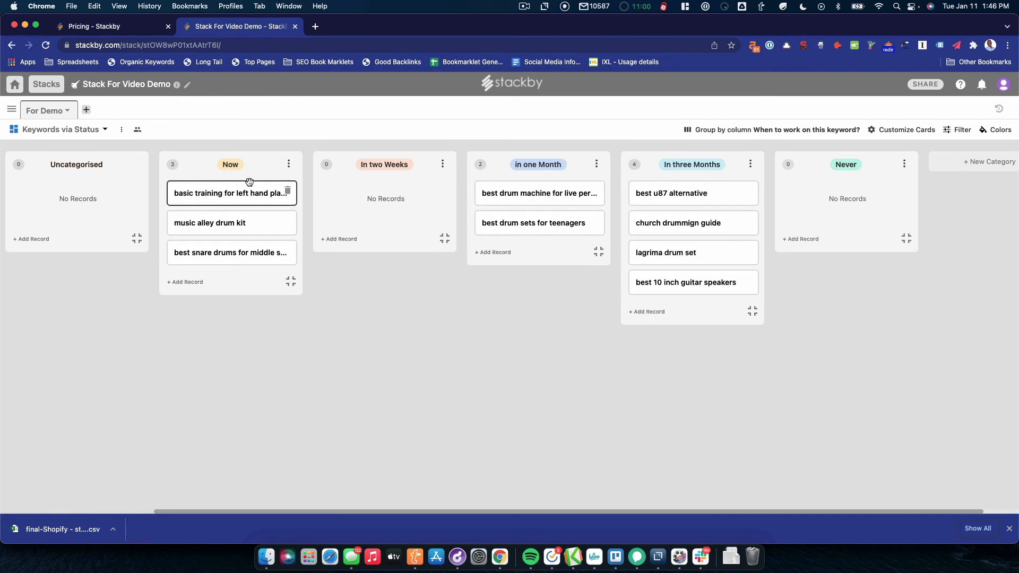